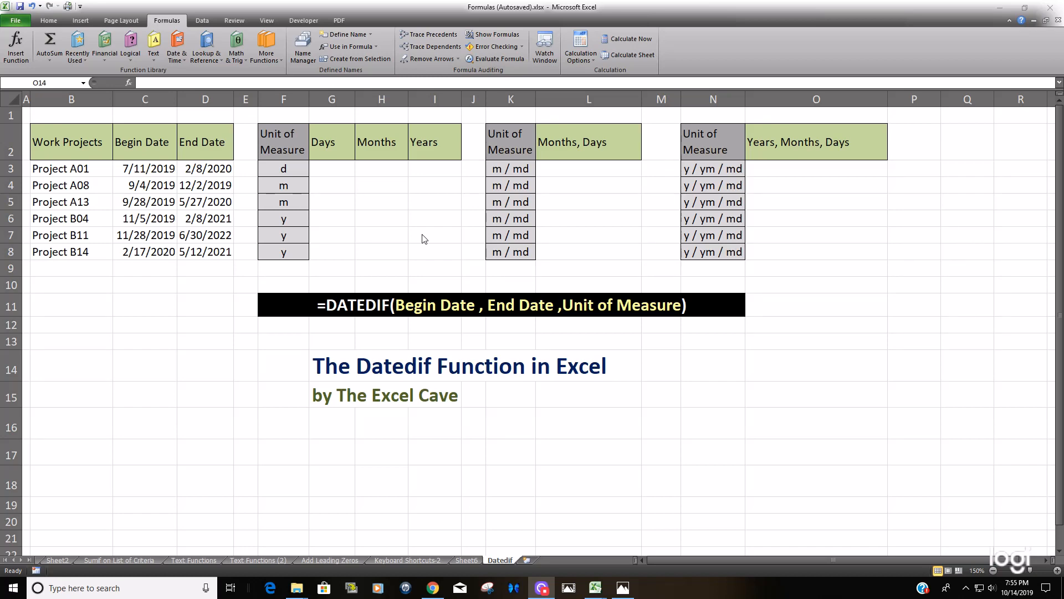
Examine the project dates, the empty duration columns and the list of available Date & Time functions.
click(158, 196)
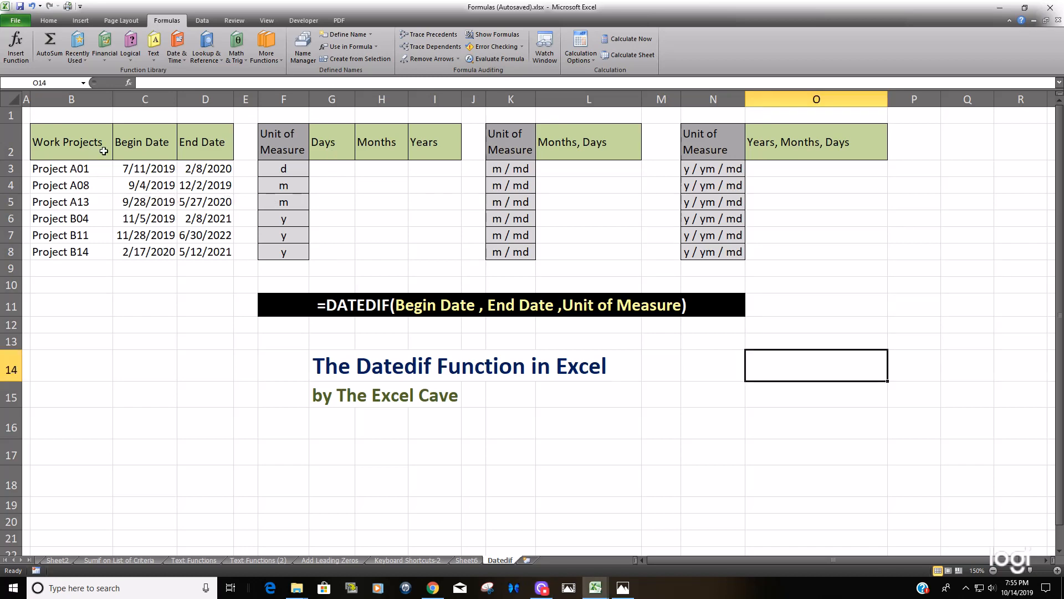
click(158, 167)
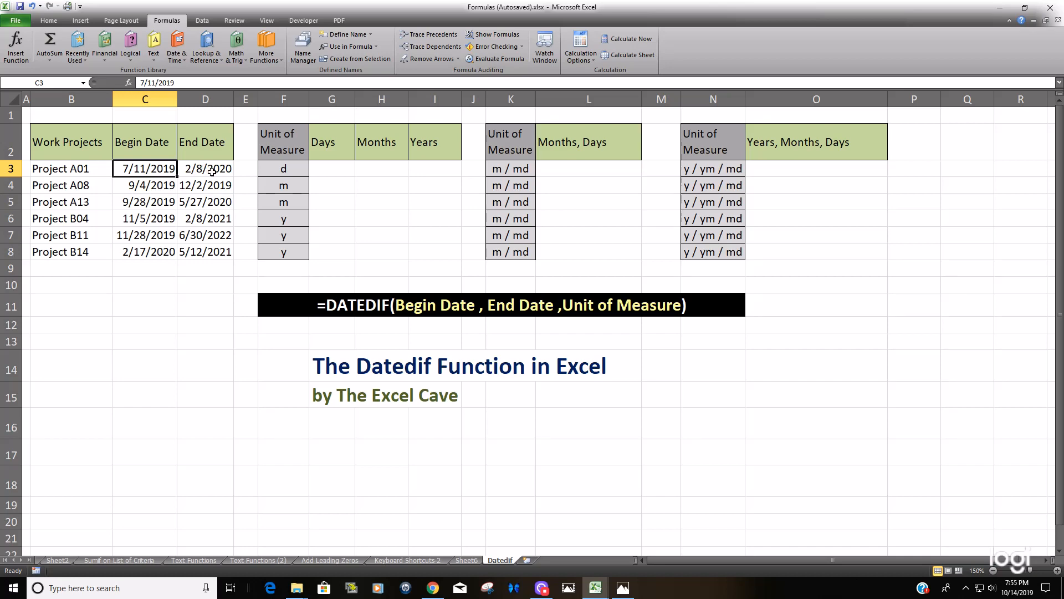
click(346, 171)
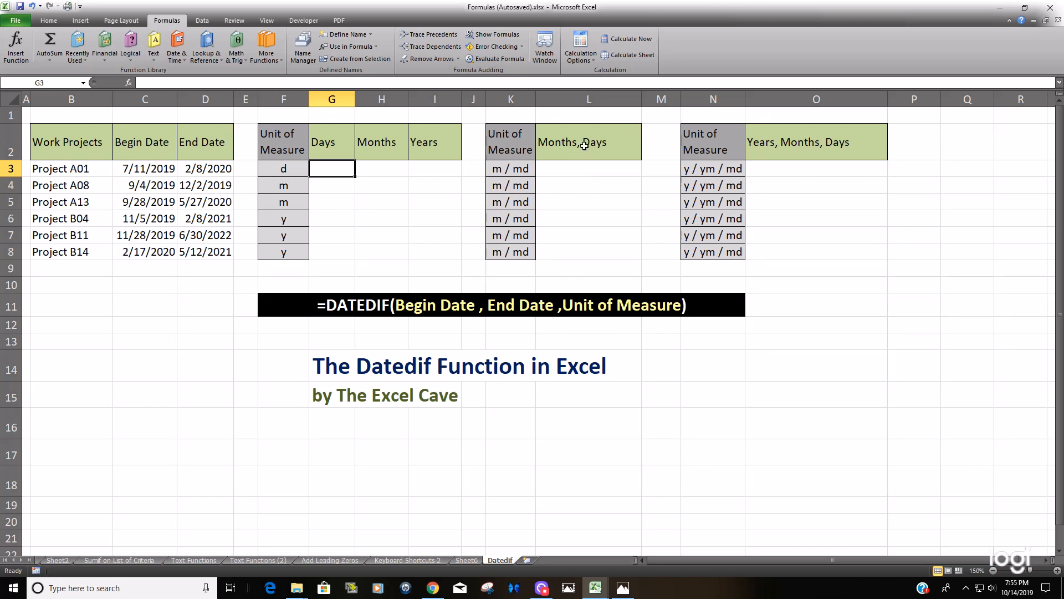
click(579, 170)
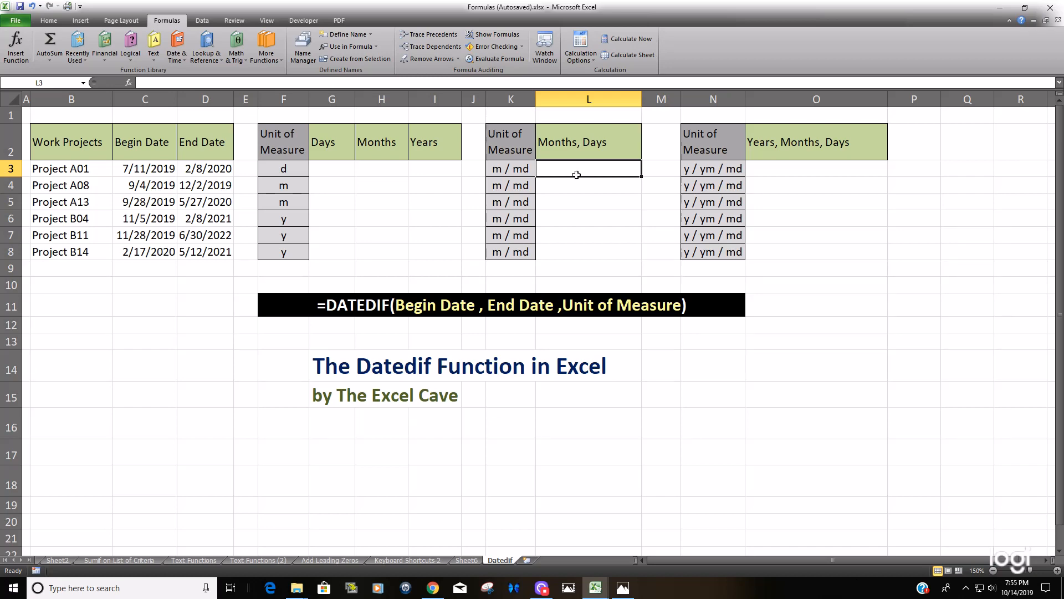
click(780, 172)
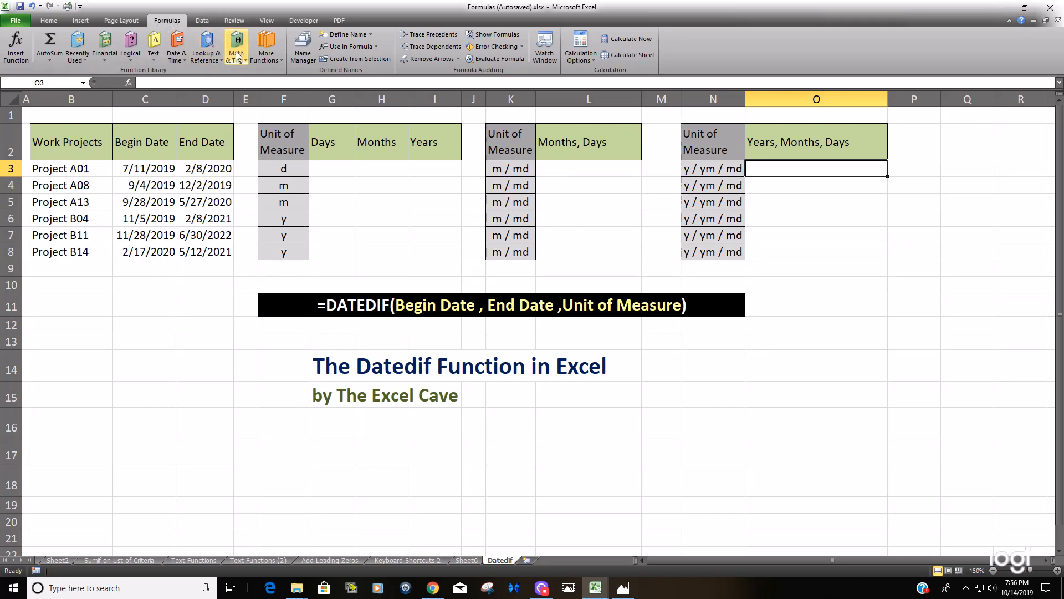
click(184, 57)
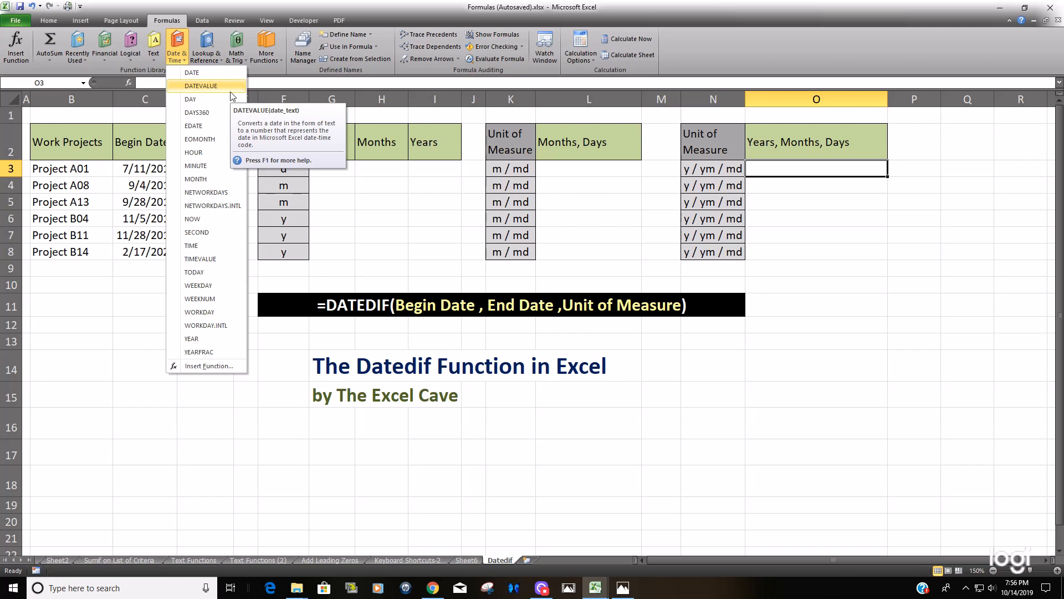
click(383, 265)
click(380, 267)
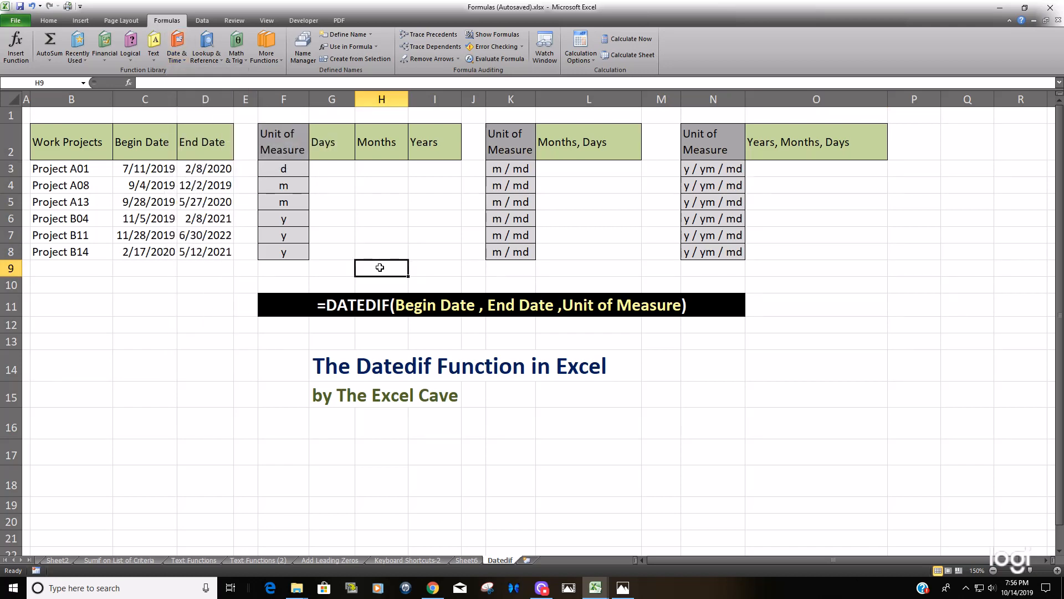
Calculate Project A01's duration in days in cell G3 with =DATEDIF(C3,D3,"d").
click(340, 169)
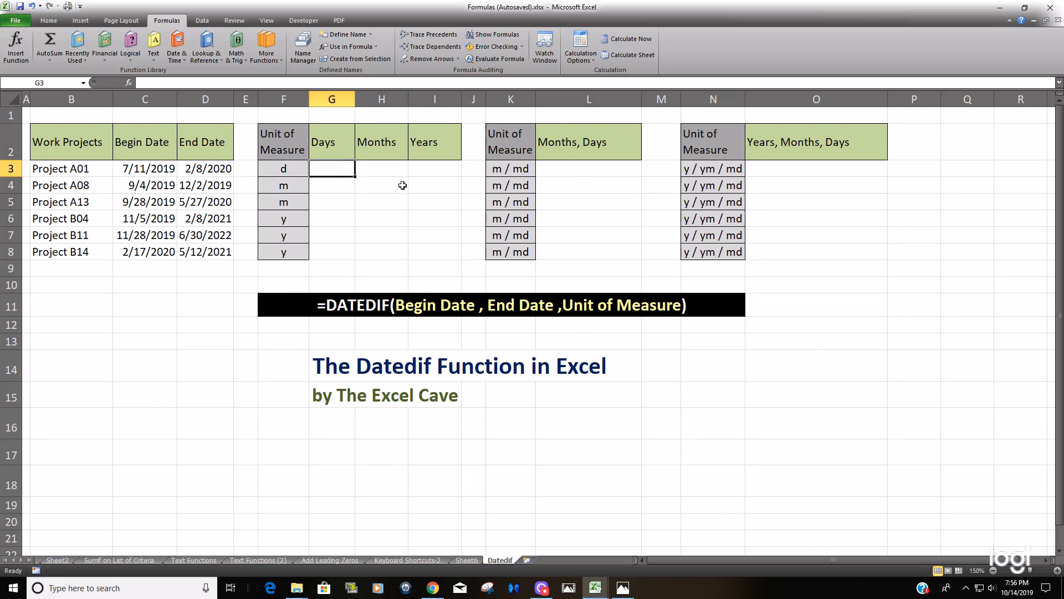
text(=Dat)
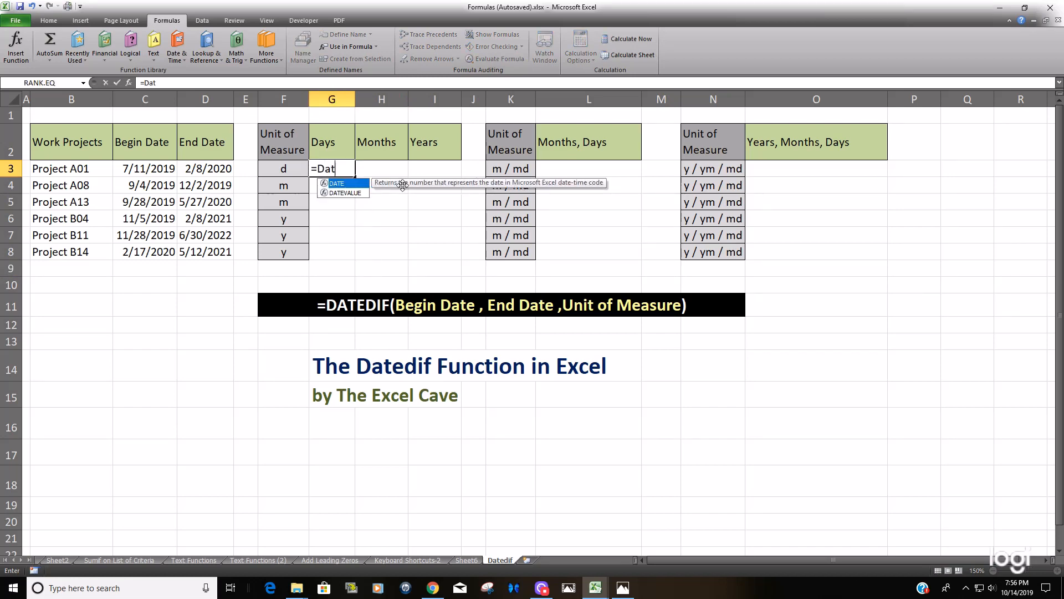
text(ed)
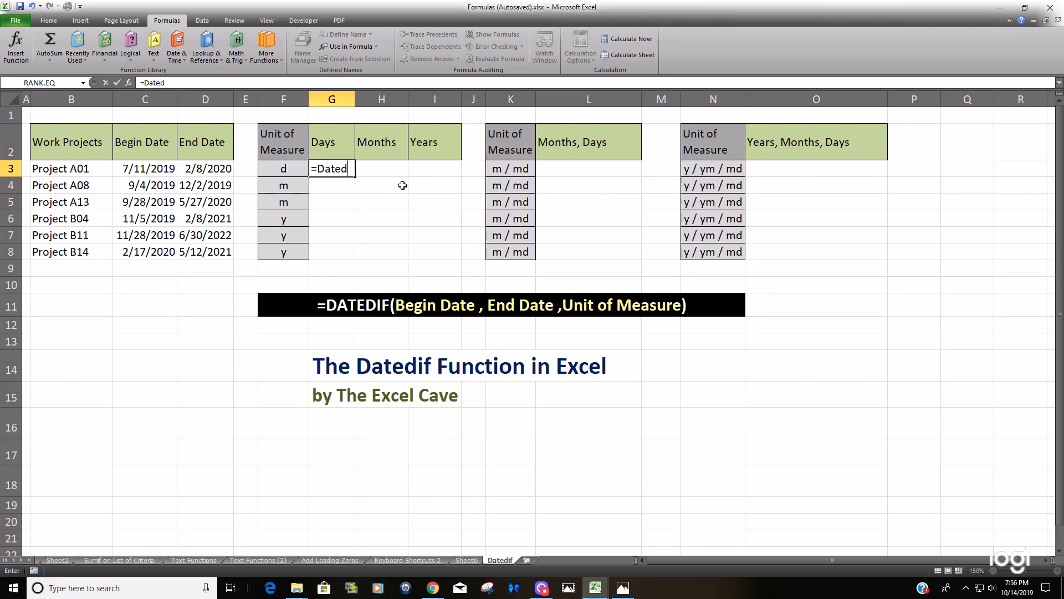
text(if()
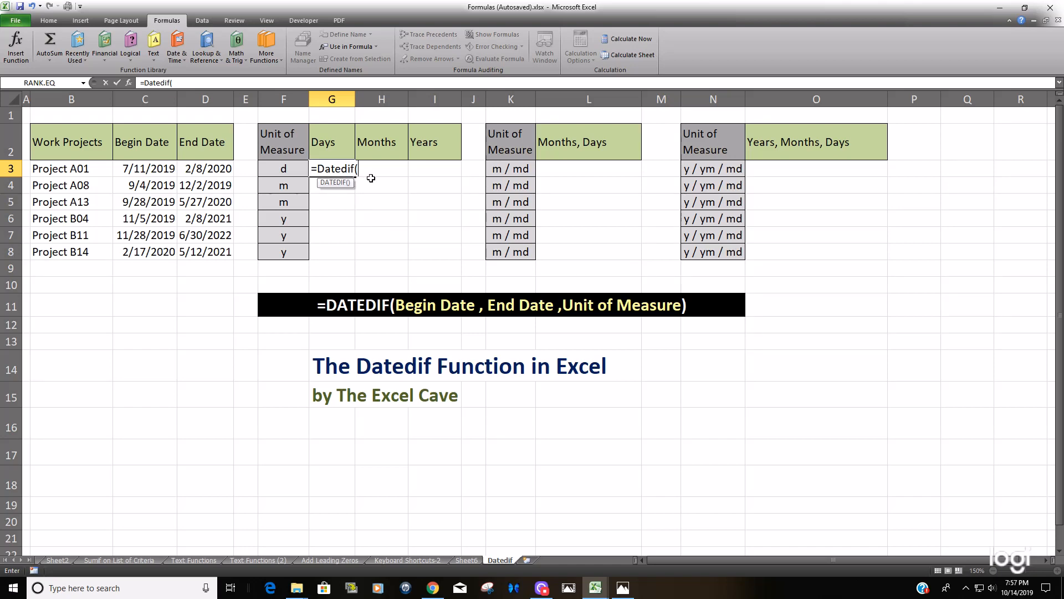
click(164, 169)
text(,)
click(185, 169)
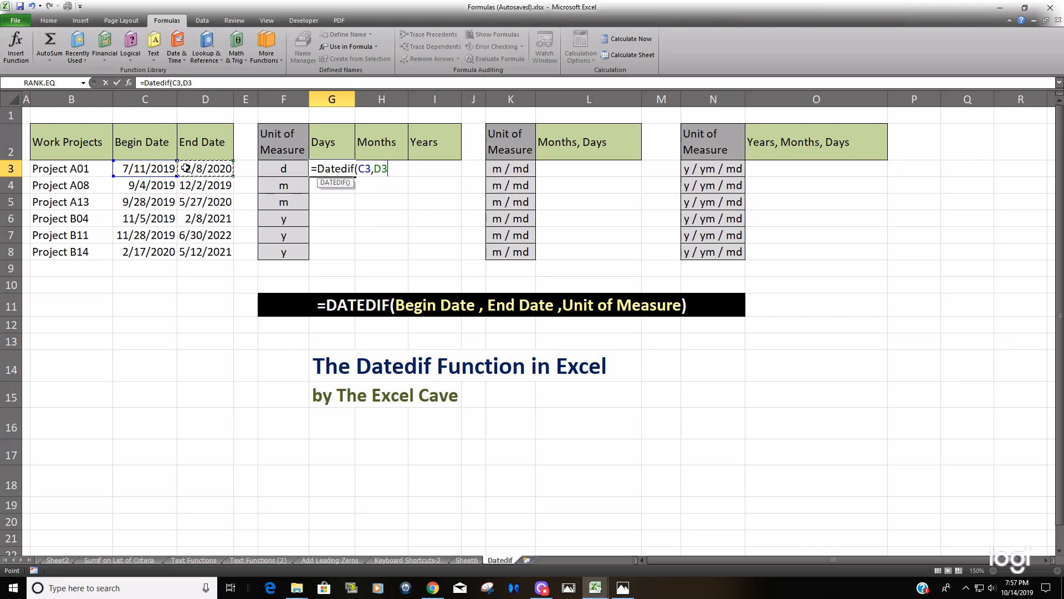
text(,"d"))
key(Return)
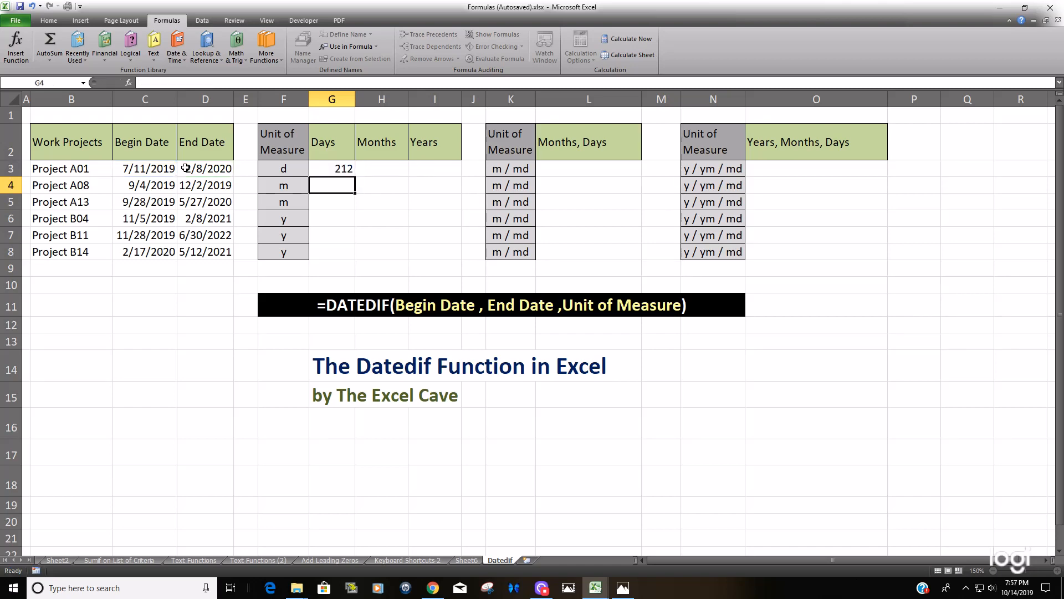
Calculate Project A08's duration in months in cell H4 with =DATEDIF(C4,D4,F4), taking the unit from the Unit of Measure column.
click(381, 183)
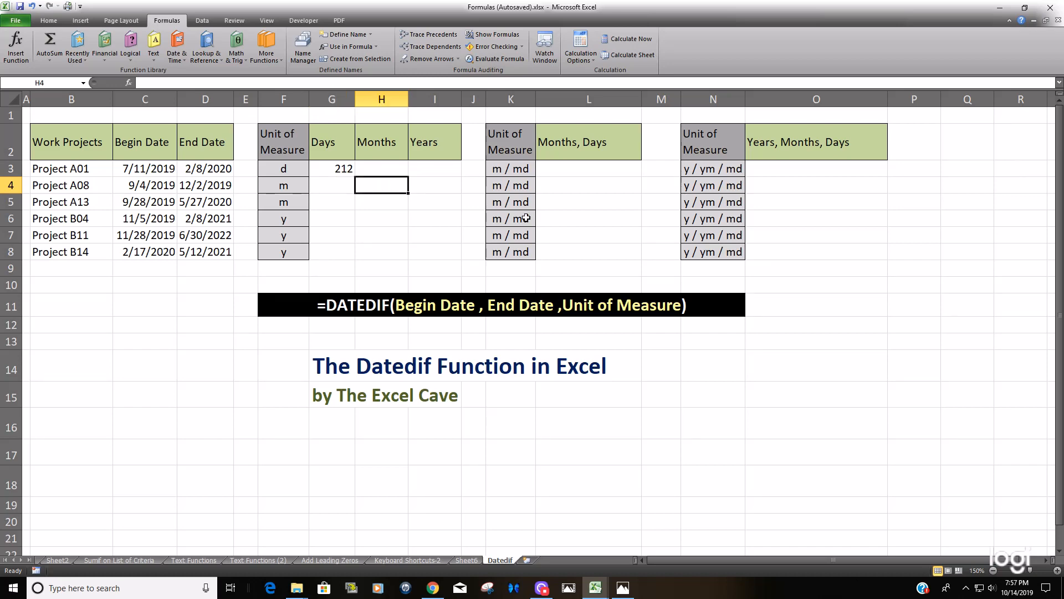
text(=)
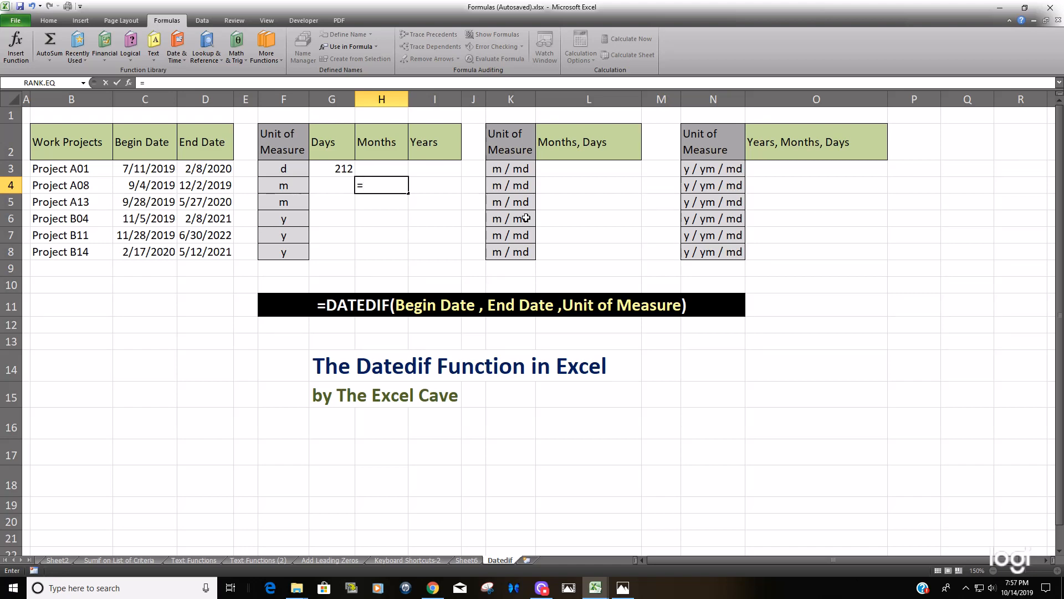
text(Dat)
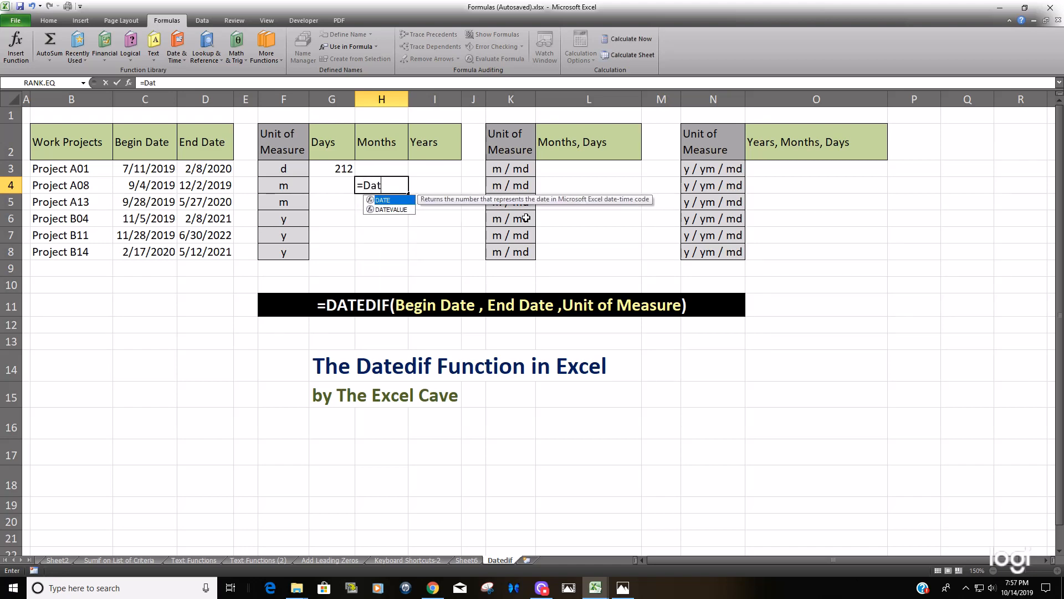
text(edif)
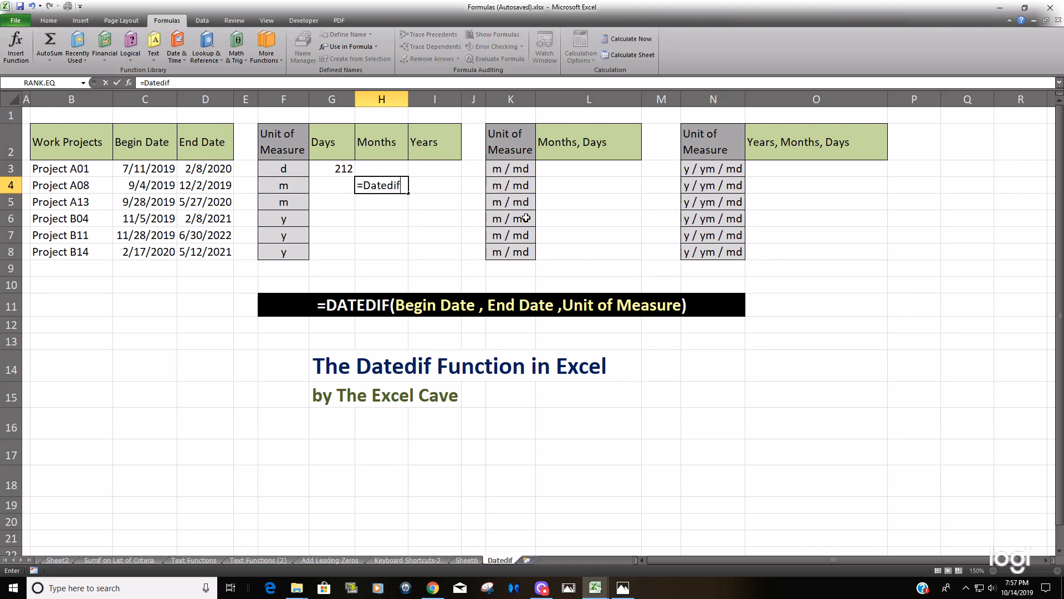
text(()
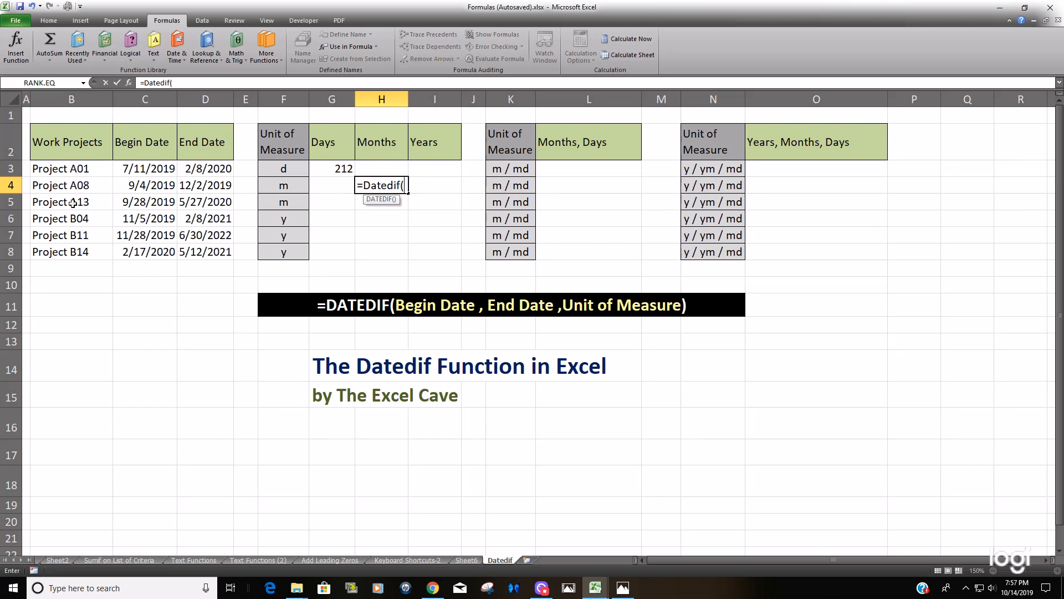
click(138, 186)
text(,)
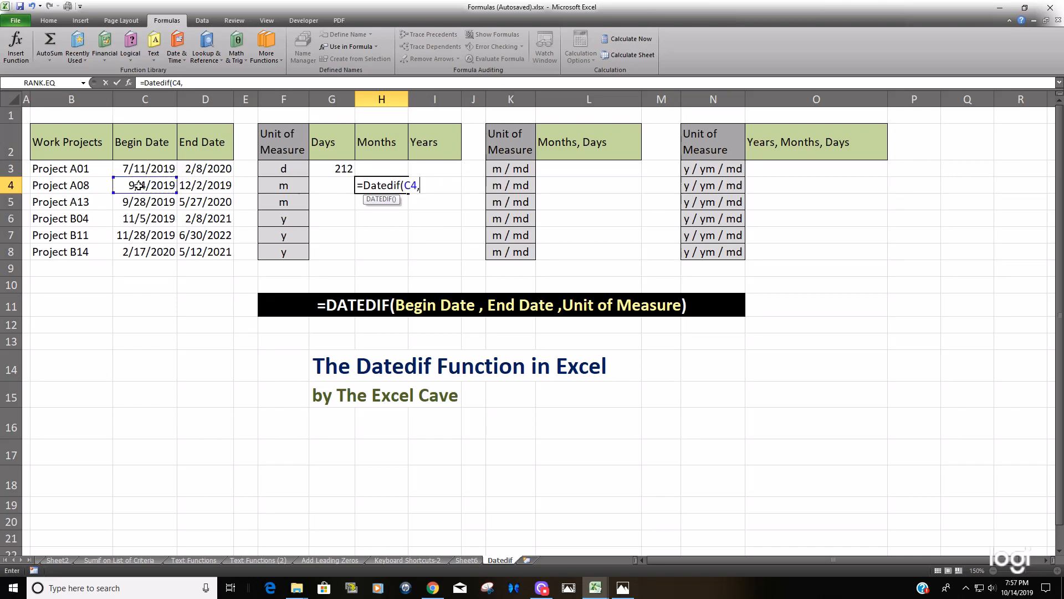
click(186, 186)
text(,)
click(298, 187)
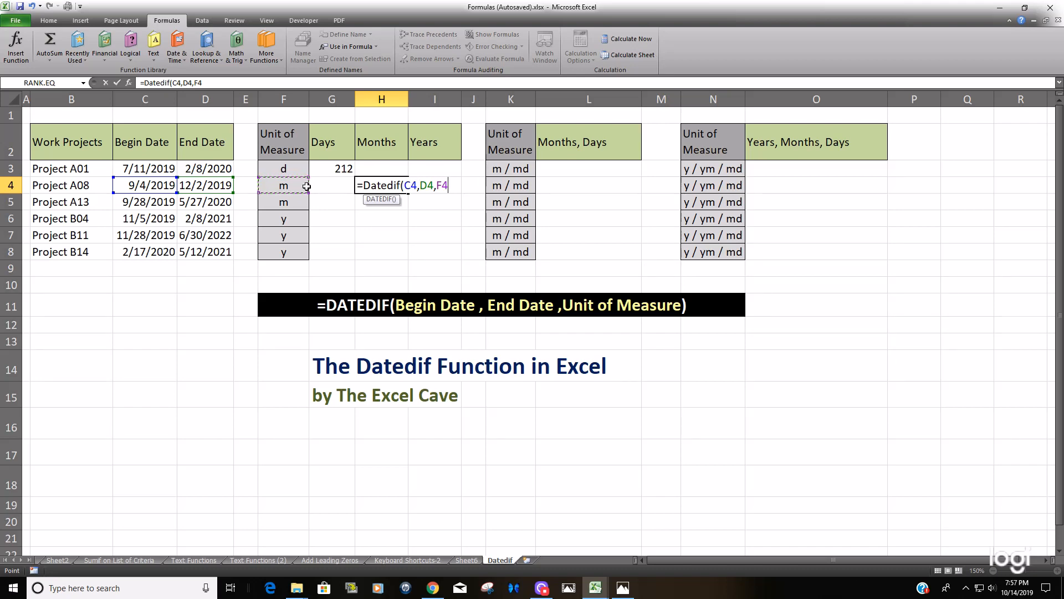
text())
key(Return)
Append &" Months" to the formula in H4 and fill it down to H5.
click(384, 190)
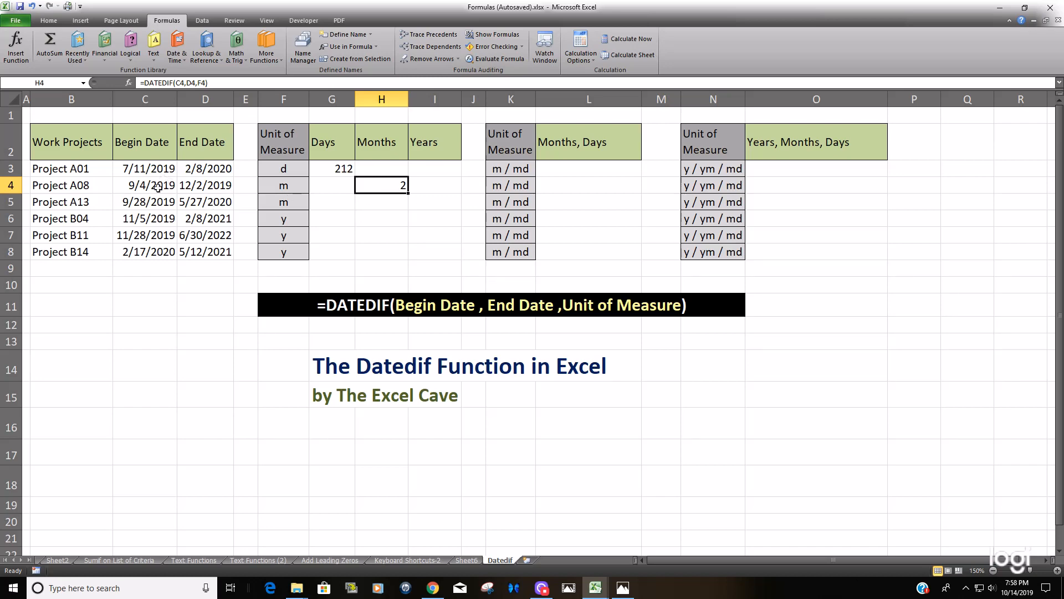
drag(158, 187, 202, 185)
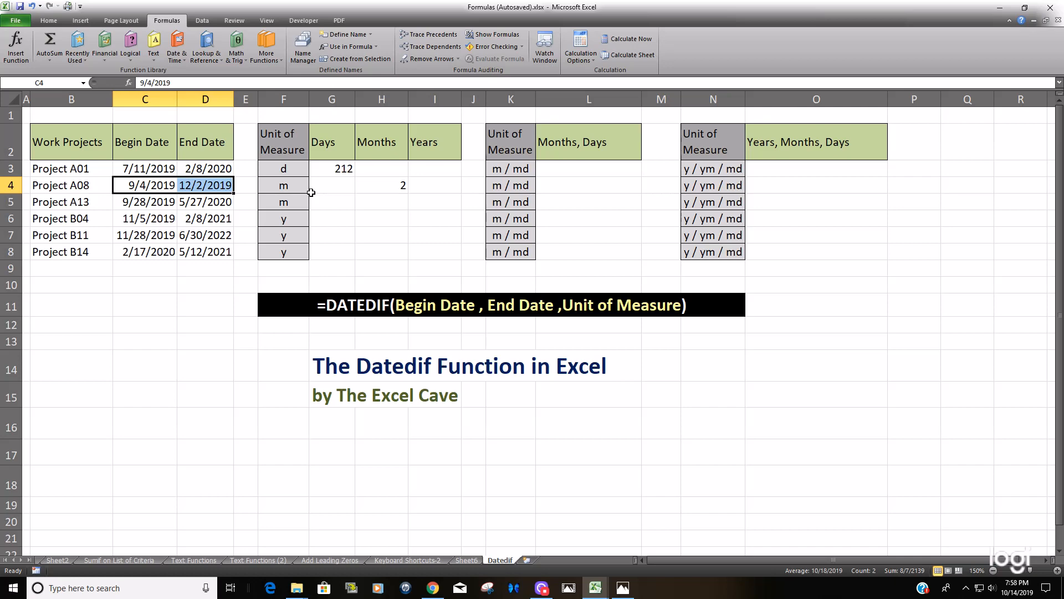
click(393, 189)
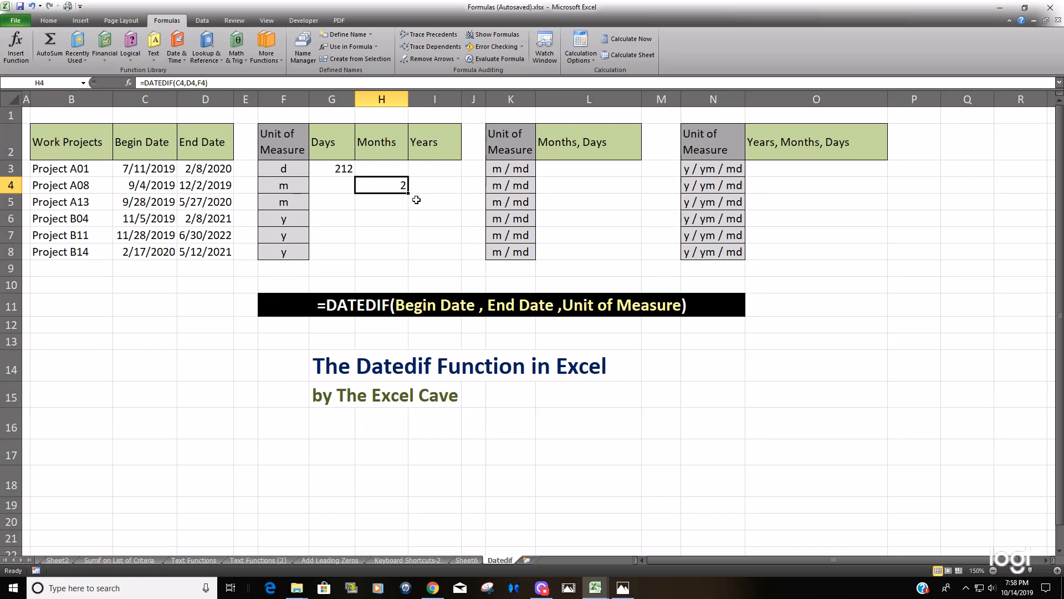
click(262, 84)
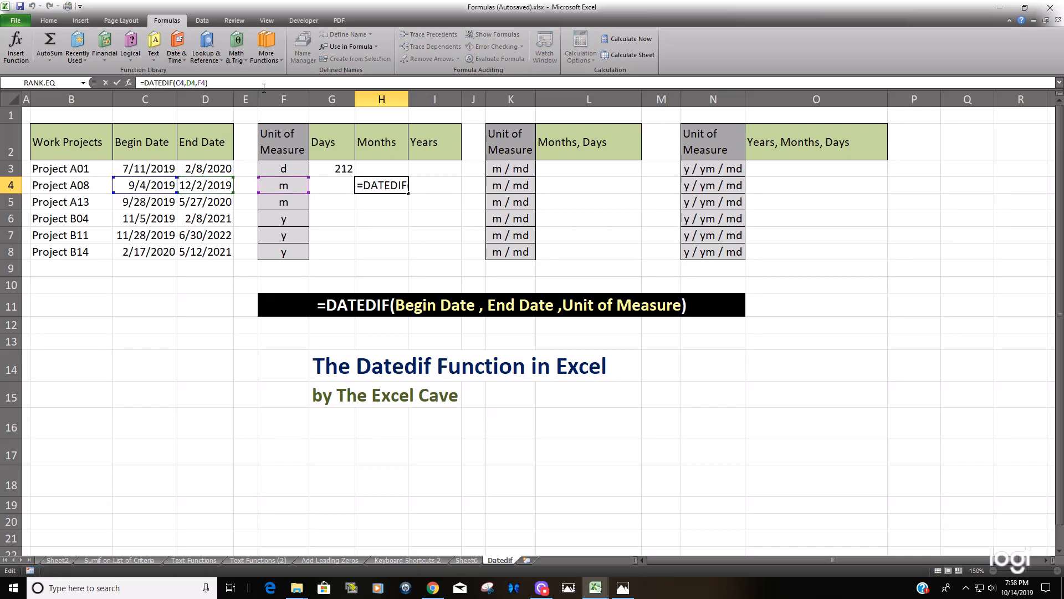
text(&" Months)
key(ctrl+Return)
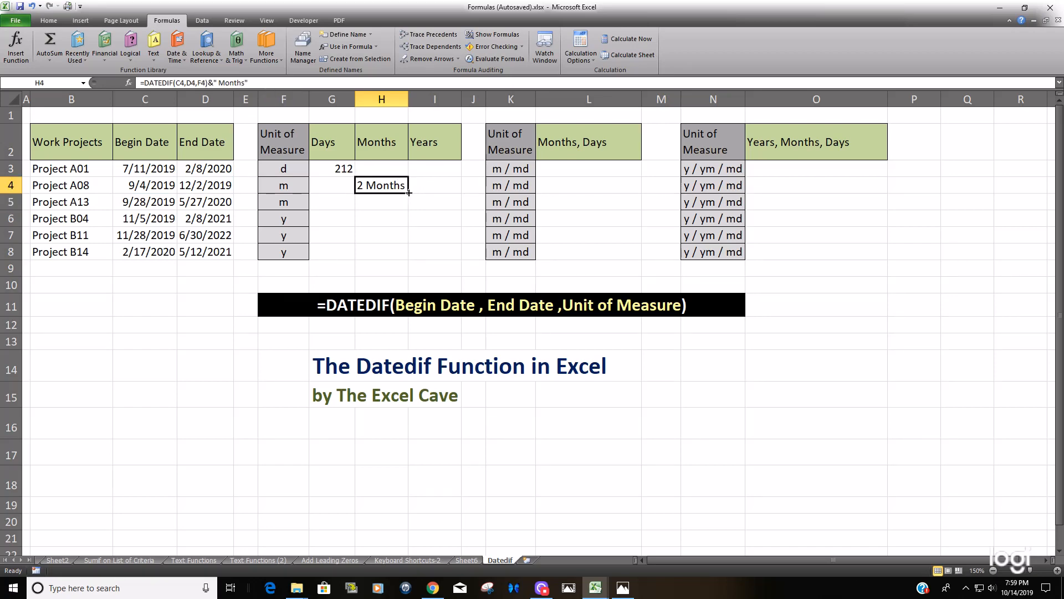
drag(409, 192, 411, 205)
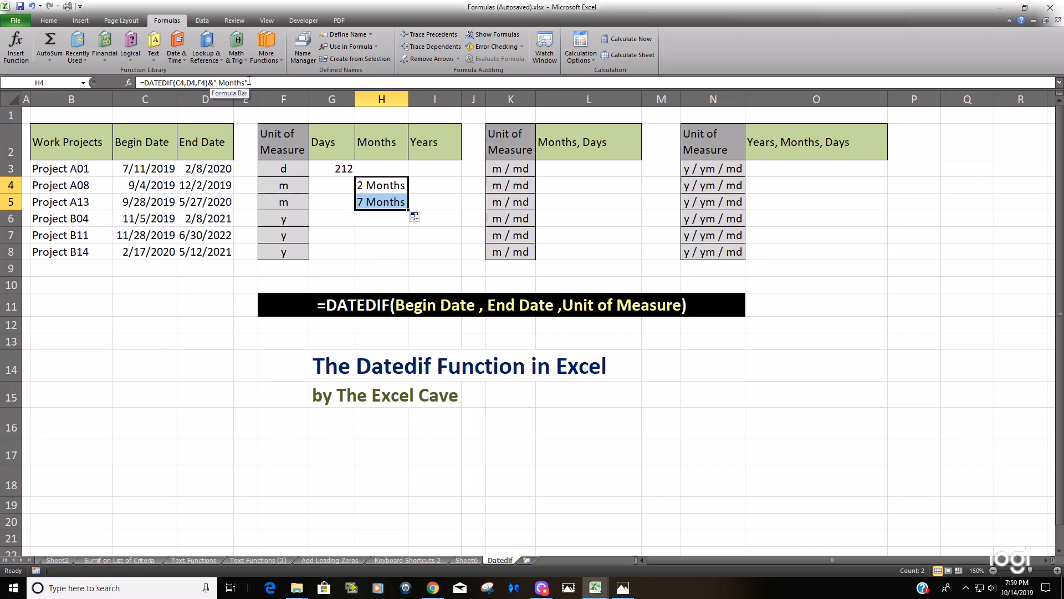
Calculate Project B04's duration in years in cell I6 with =DATEDIF(C6,D6,F6) and fill the formula down to I8.
click(421, 237)
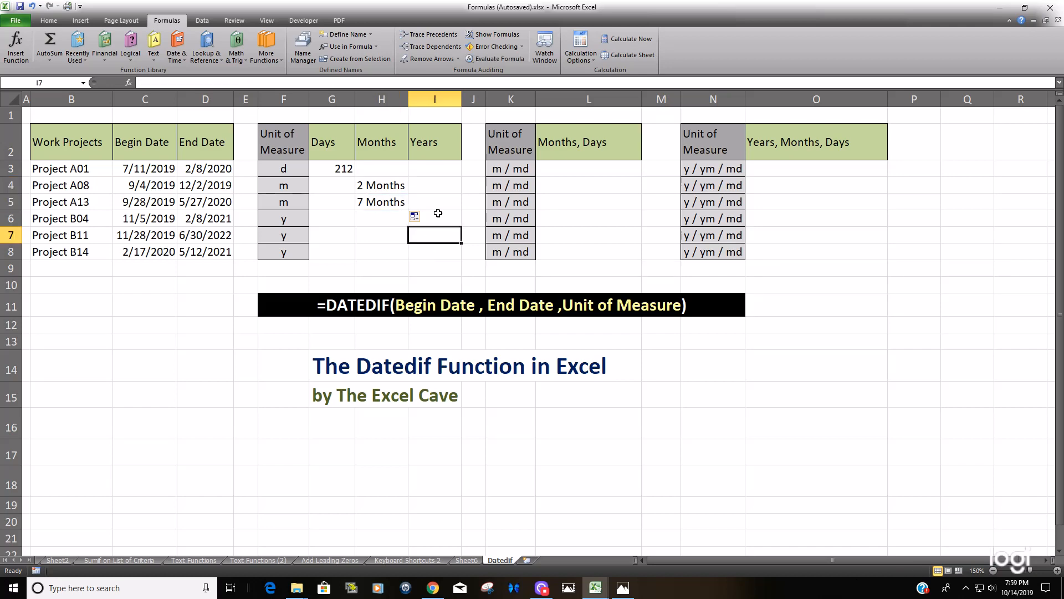
click(438, 216)
key(Down)
click(438, 216)
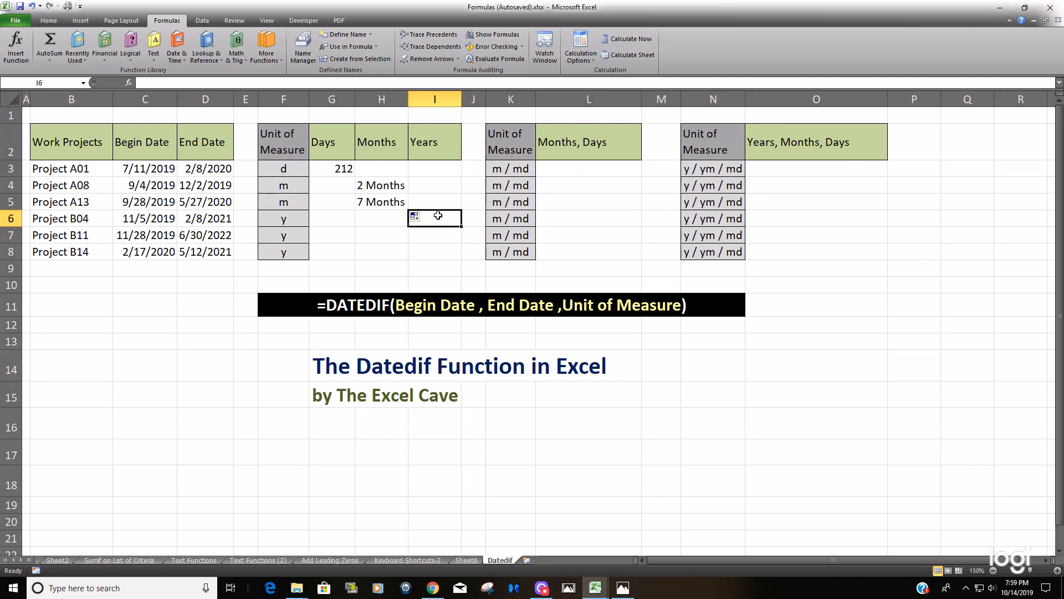
text(=Mea)
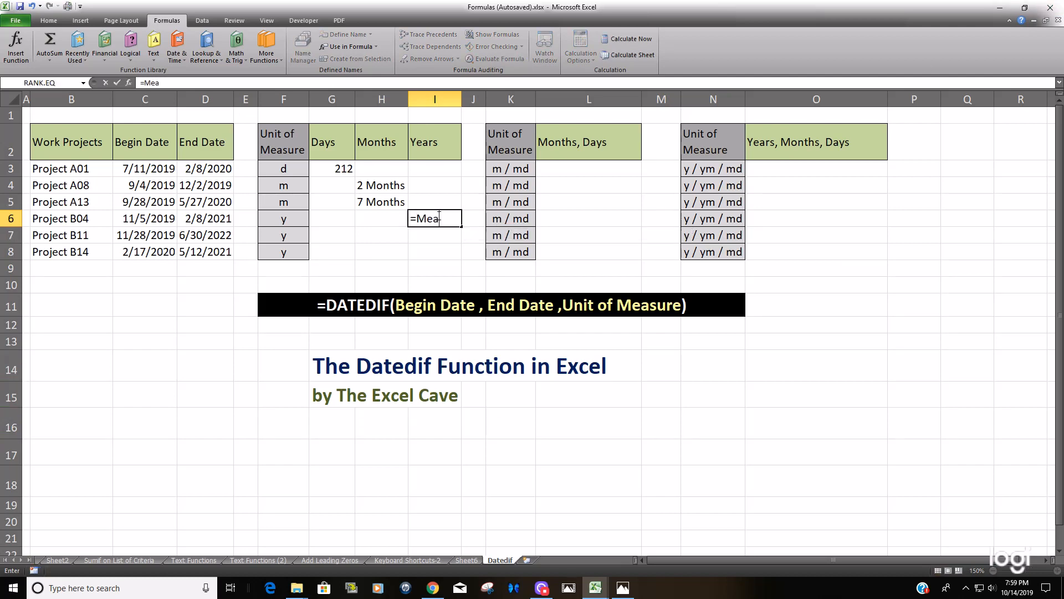
key(BackSpace)
key(BackSpace)
key(BackSpace)
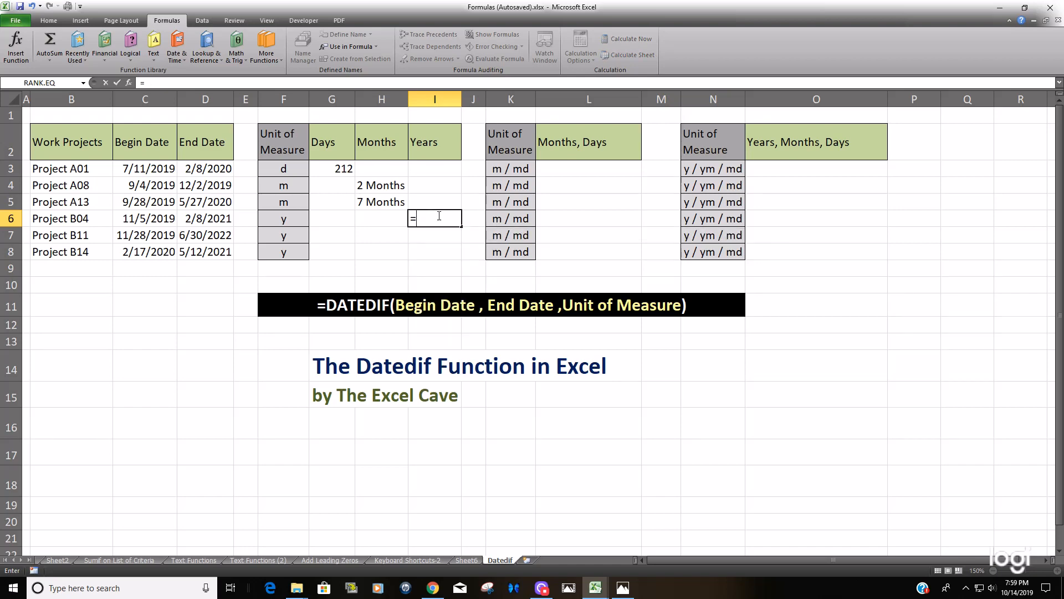
text(Datedif)
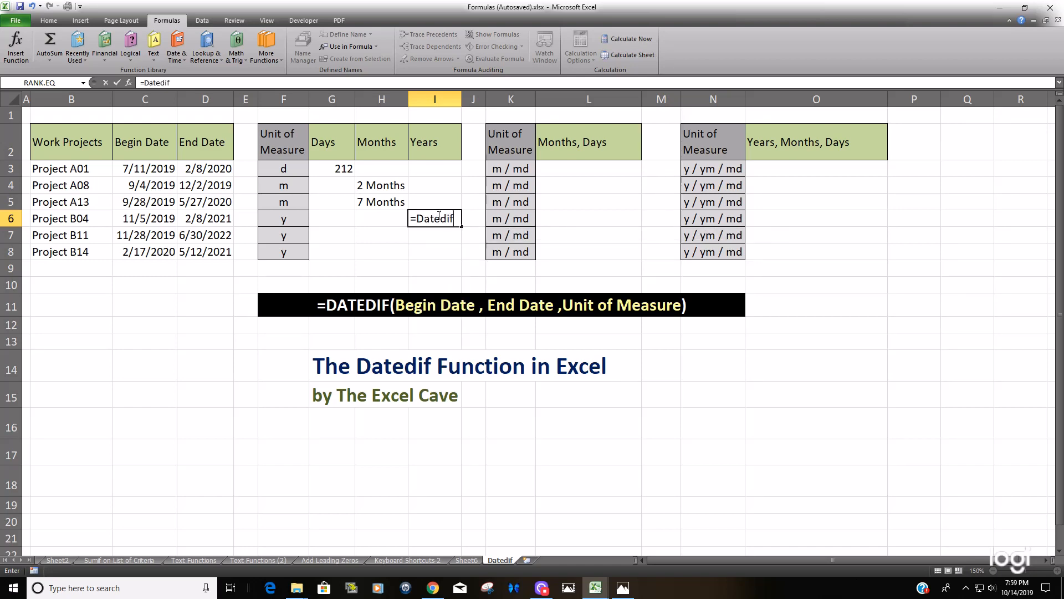
text(()
click(162, 220)
text(,)
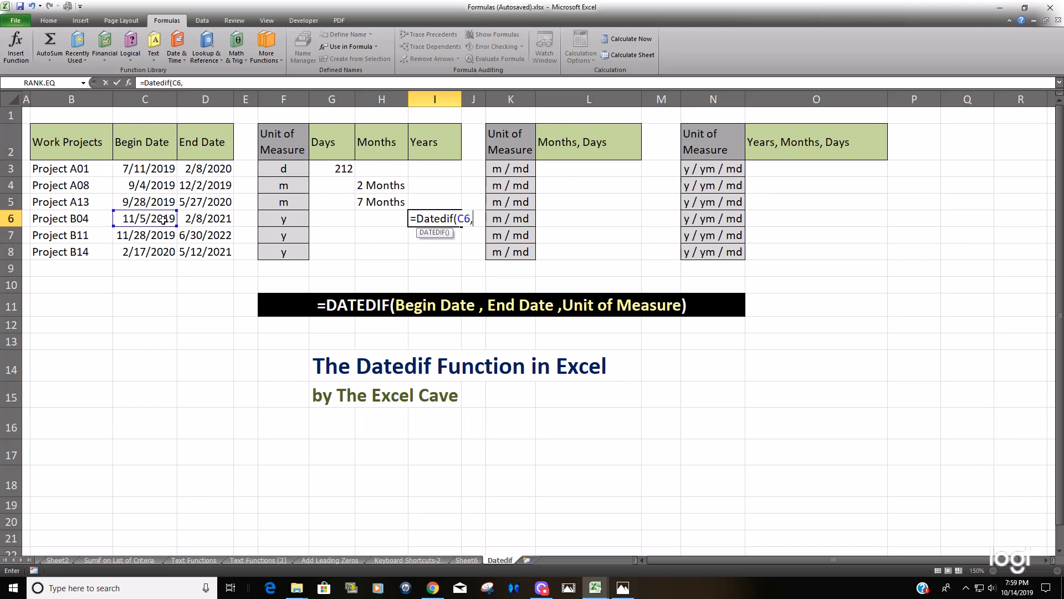
click(205, 219)
text(,)
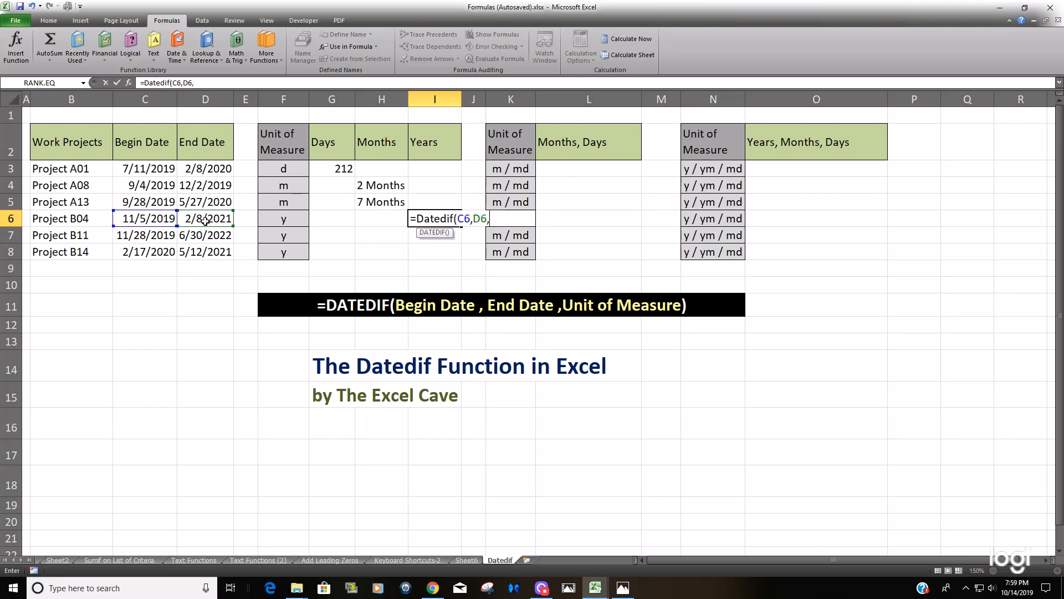
click(294, 220)
text())
key(Return)
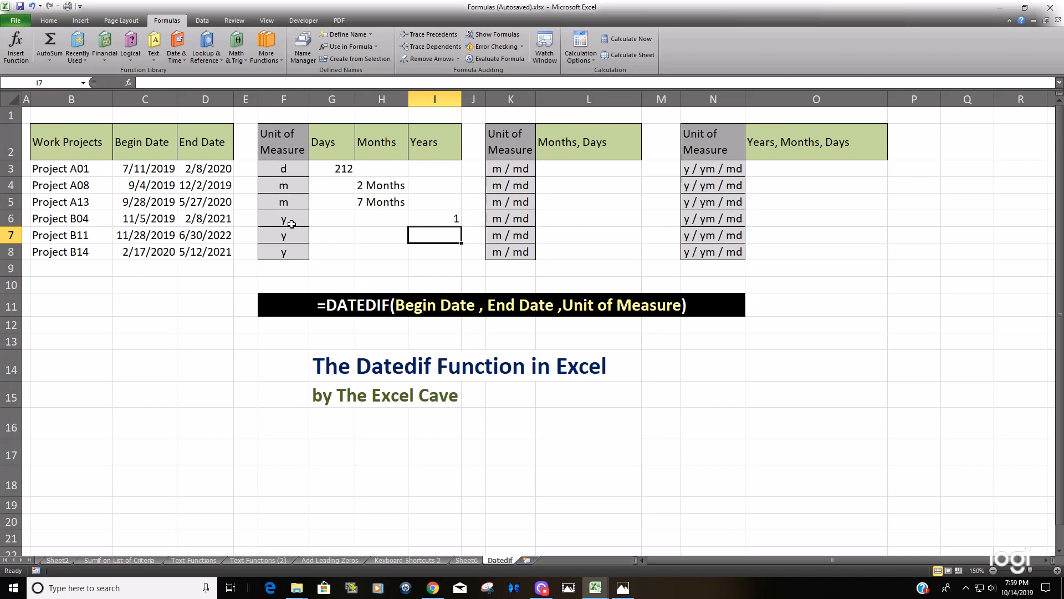
click(442, 220)
drag(463, 226, 460, 262)
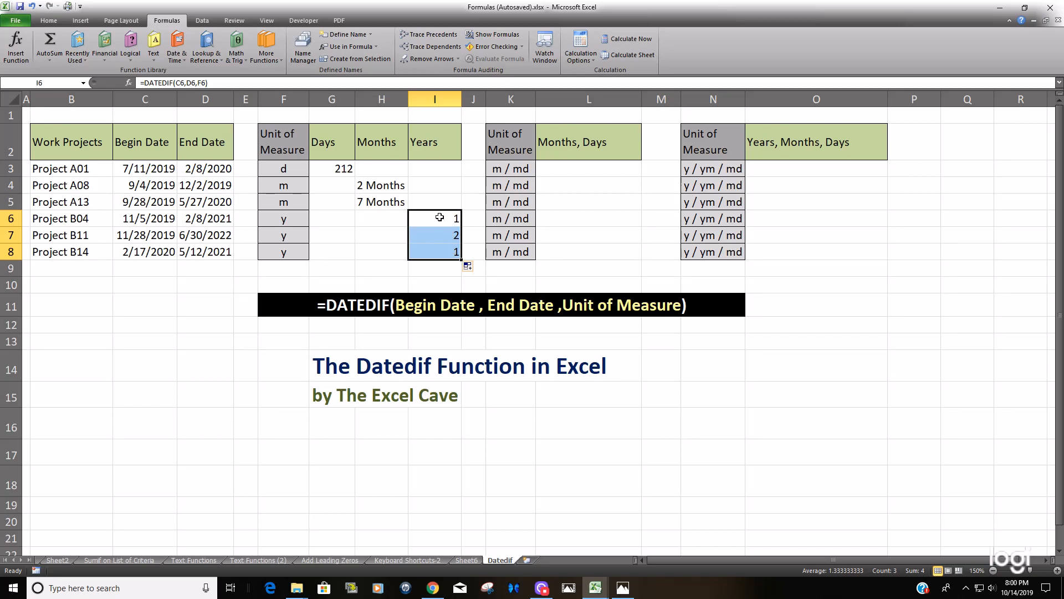
Start the Months, Days formula for Project A01 in L3 with =DATEDIF(C3,D3,"m")&" Months, "&.
click(558, 169)
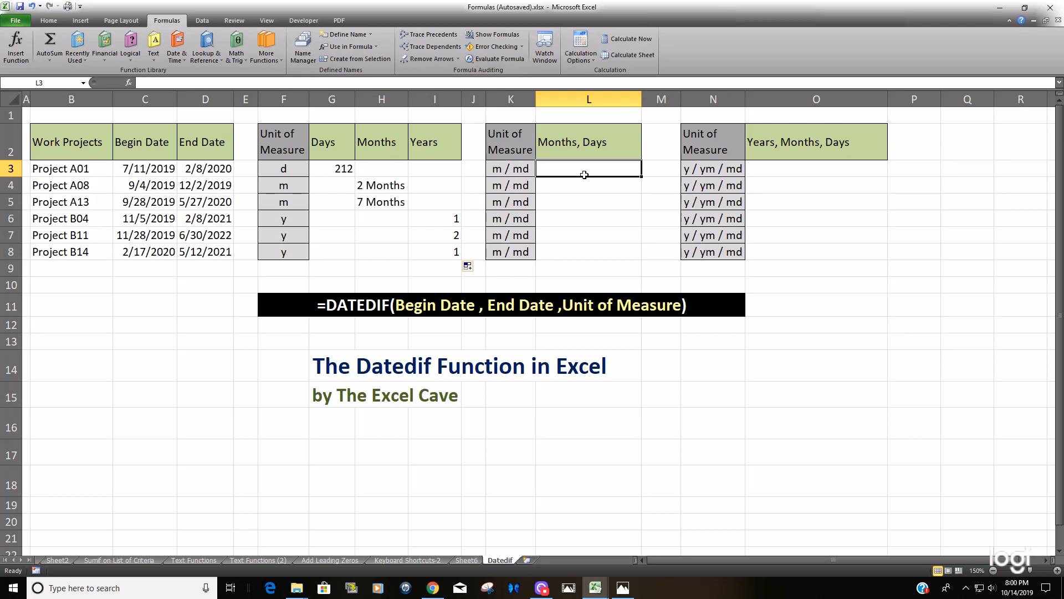
text(=)
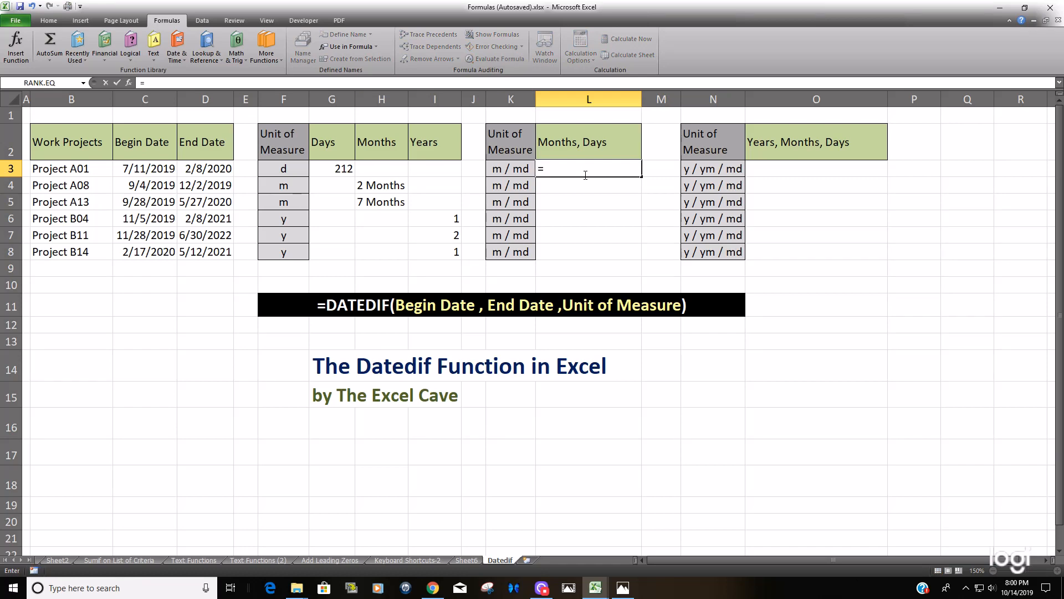
text(Date)
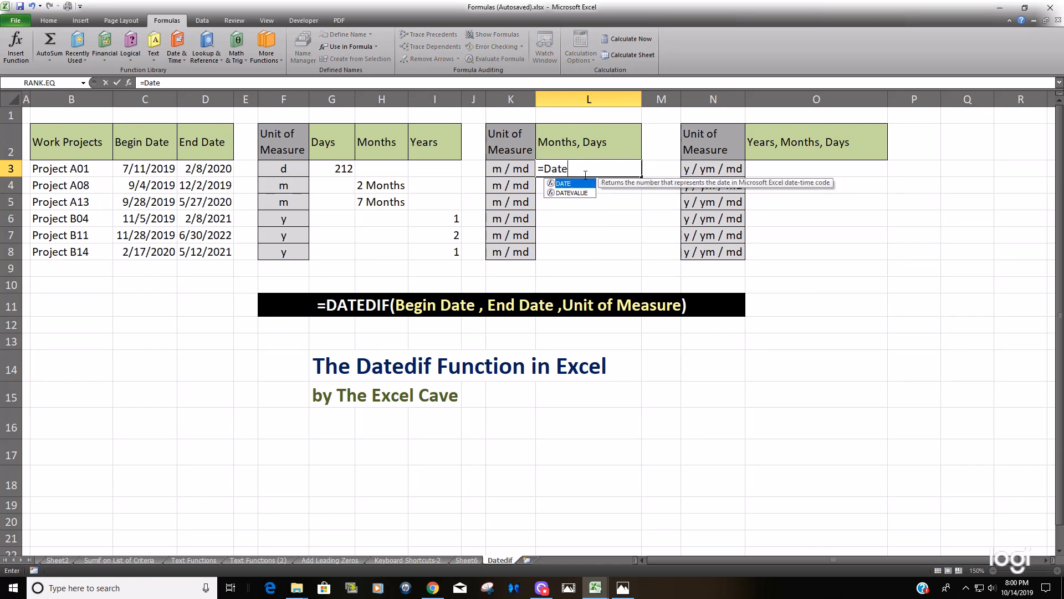
text(dif()
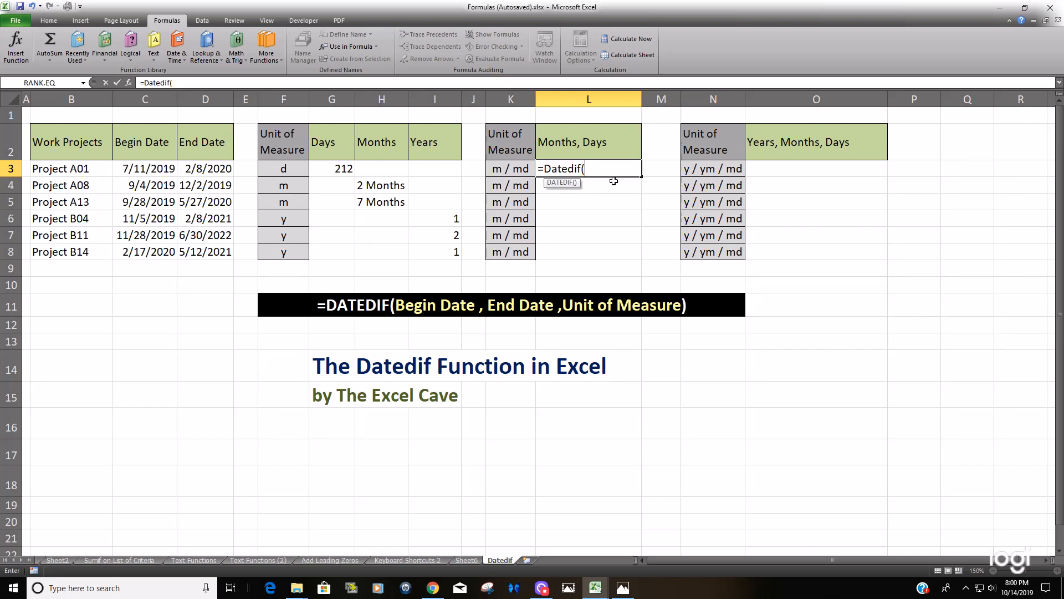
click(126, 169)
text(,)
click(221, 173)
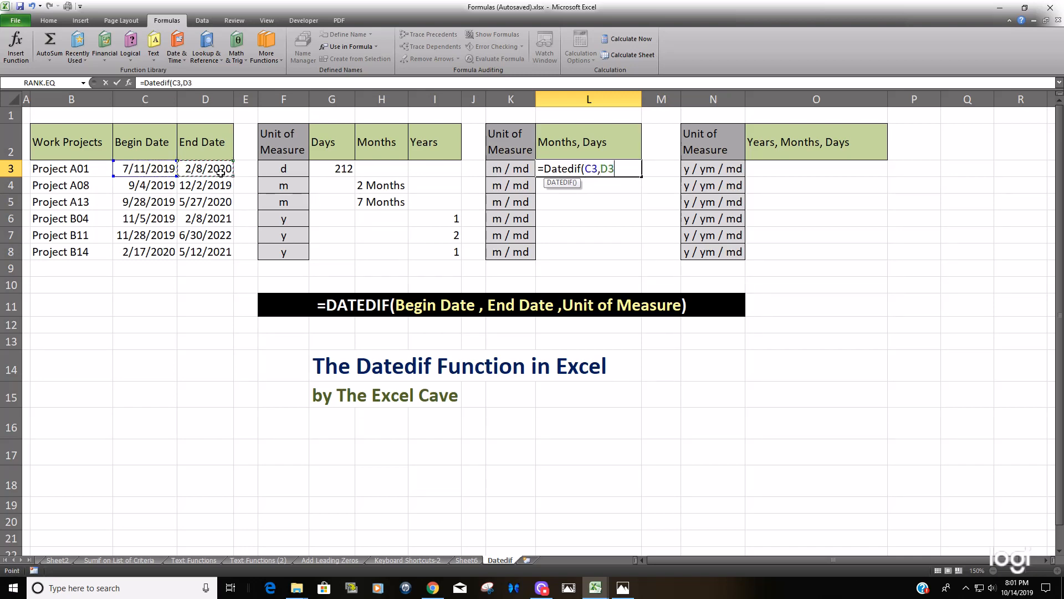
text(,"m"))
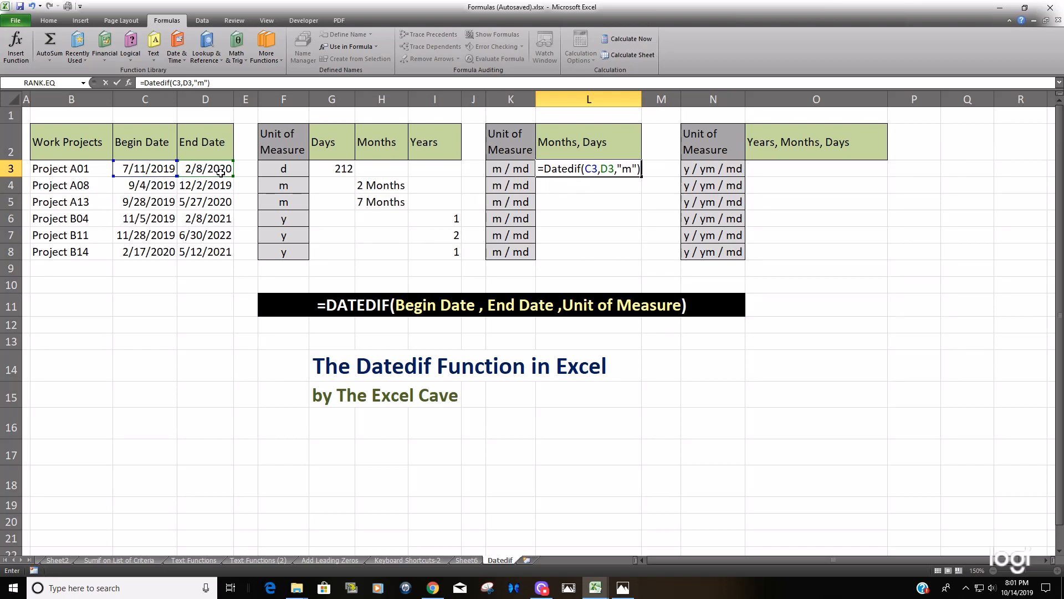
text(&" Months,)
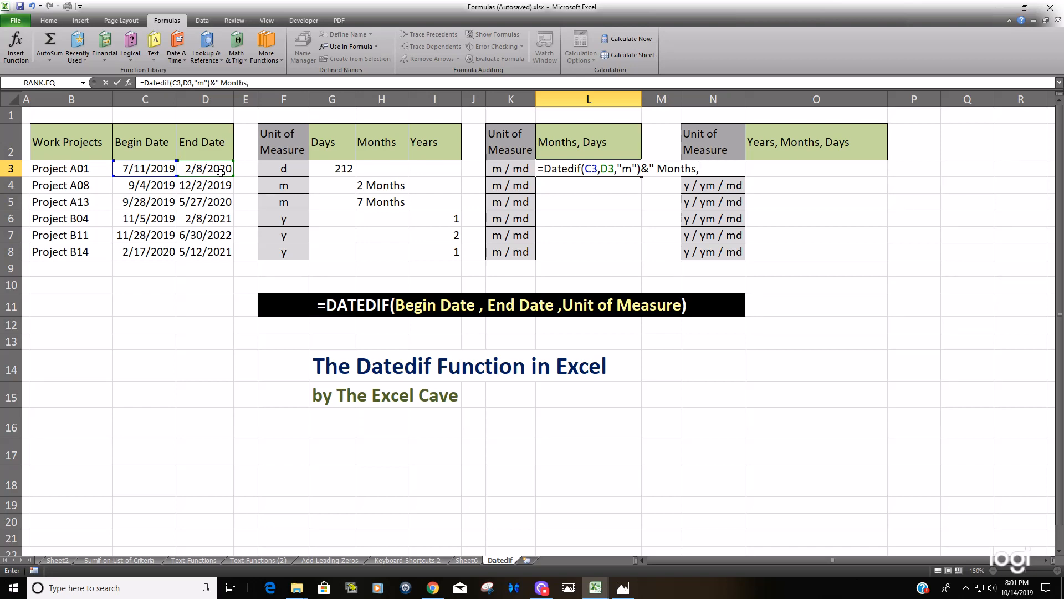
text( "&)
Complete the L3 formula with a copy of its DATEDIF part changed to DATEDIF(C3,D3,"md")&" Days", and fill it down to L8.
drag(698, 171, 545, 176)
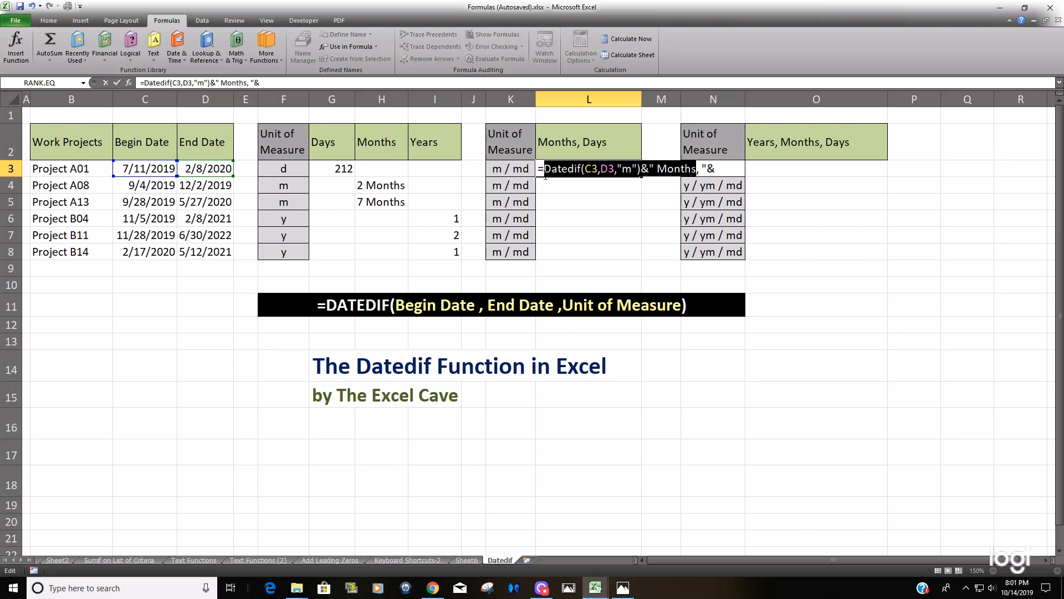
click(725, 167)
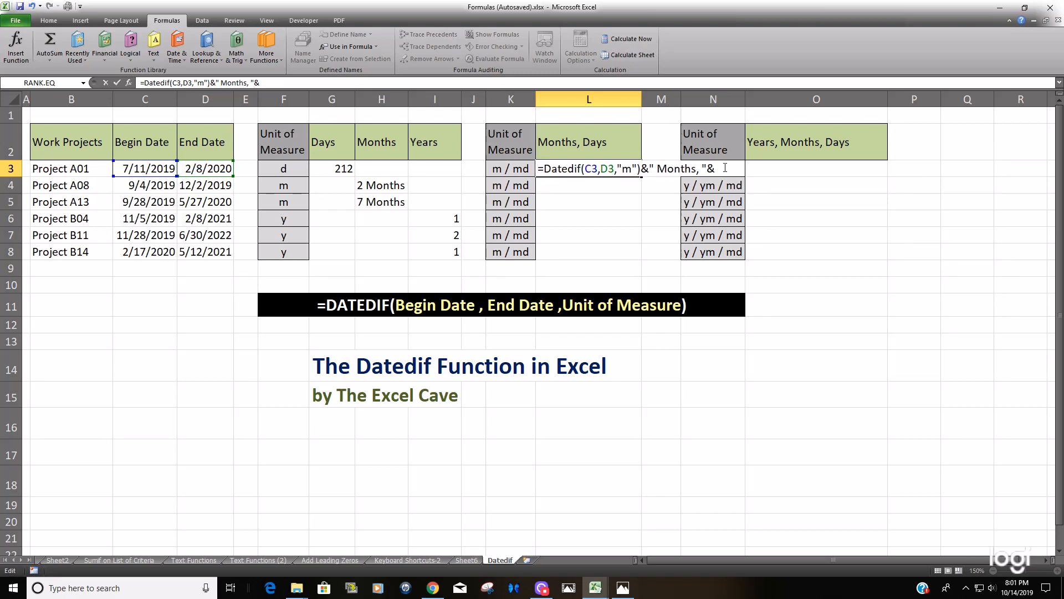
key(ctrl+v)
click(803, 168)
text(d)
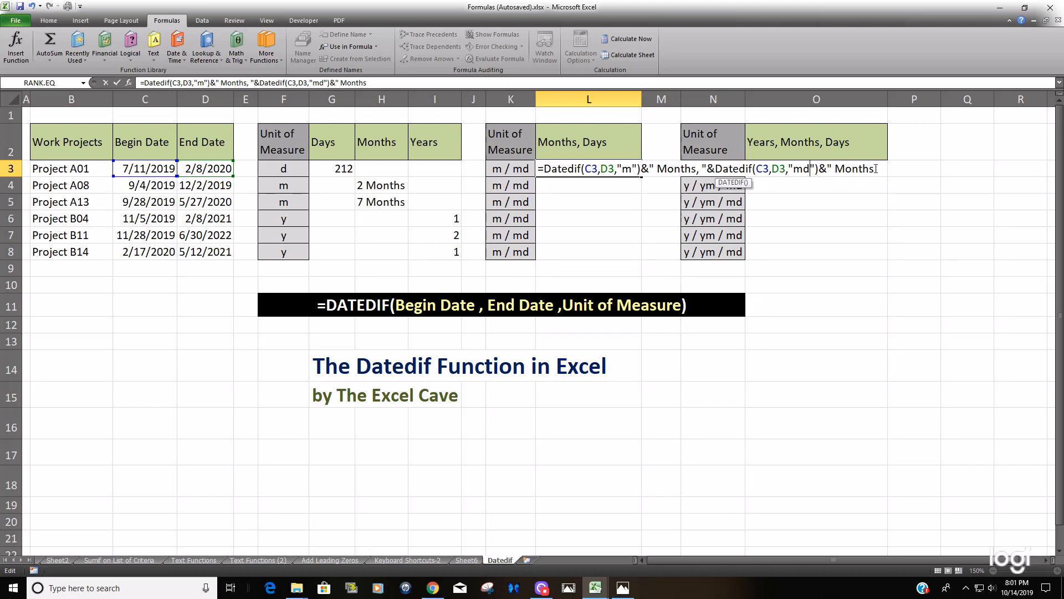
drag(876, 169, 833, 168)
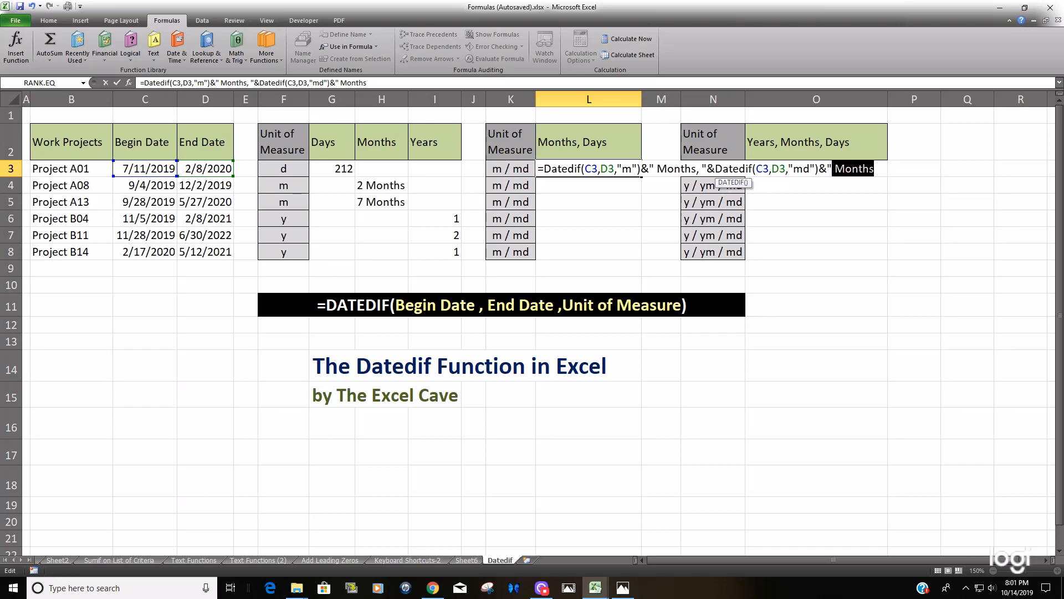
text(Days)
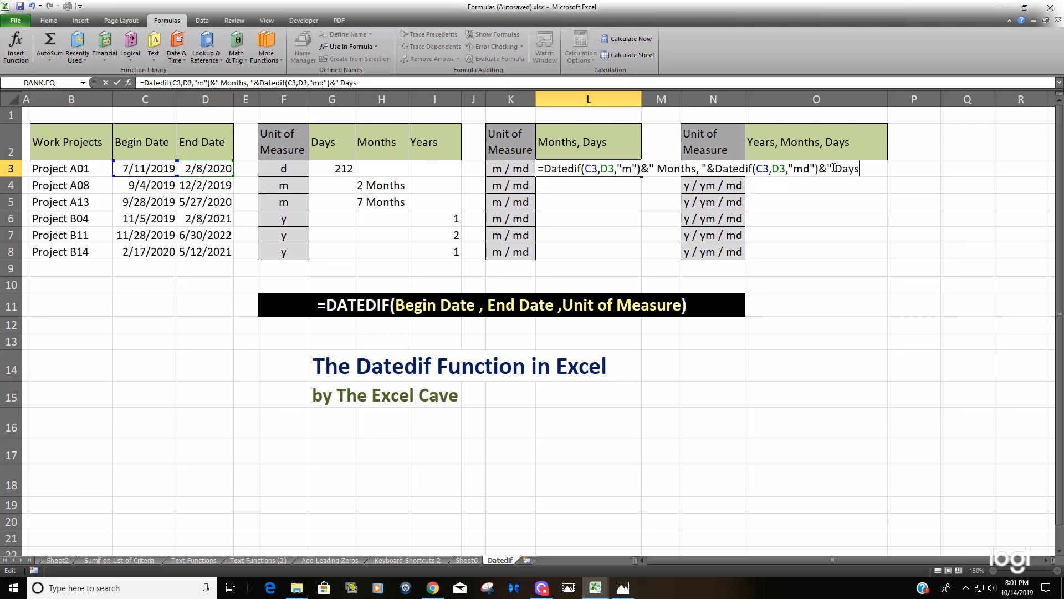
text(")
key(Return)
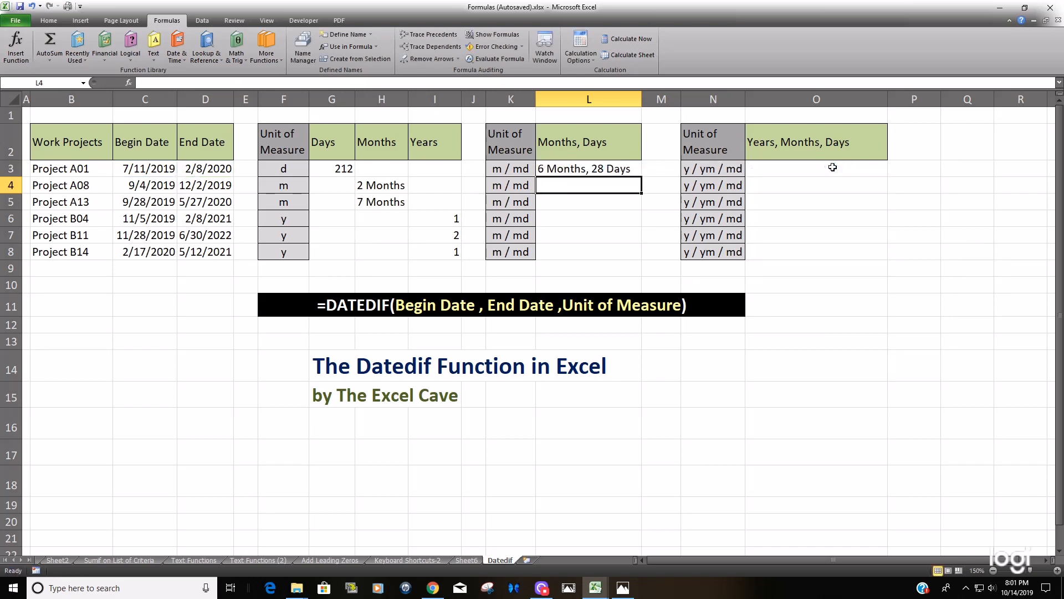
click(603, 169)
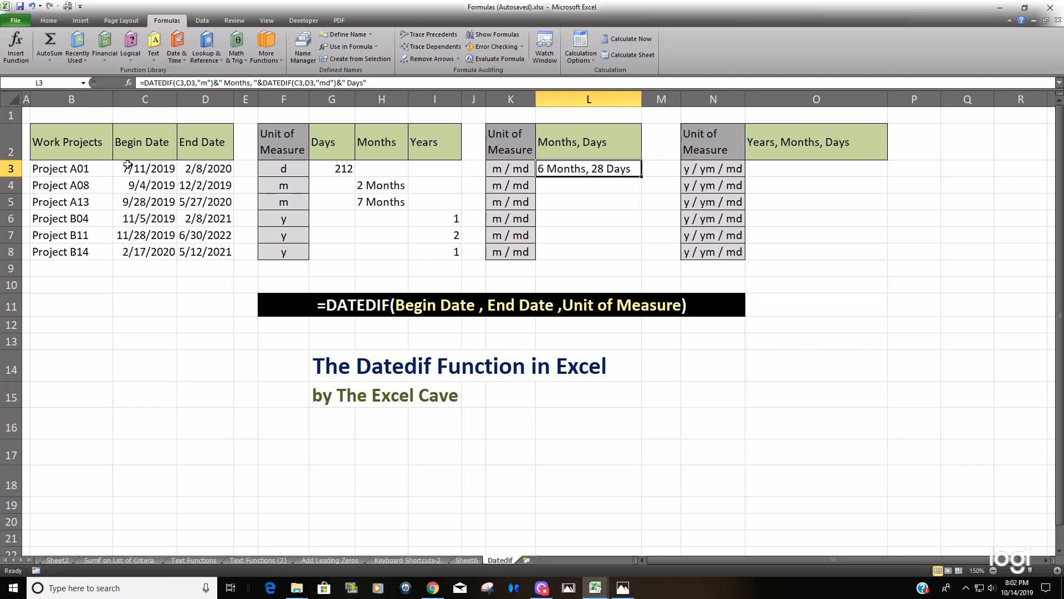
double_click(637, 177)
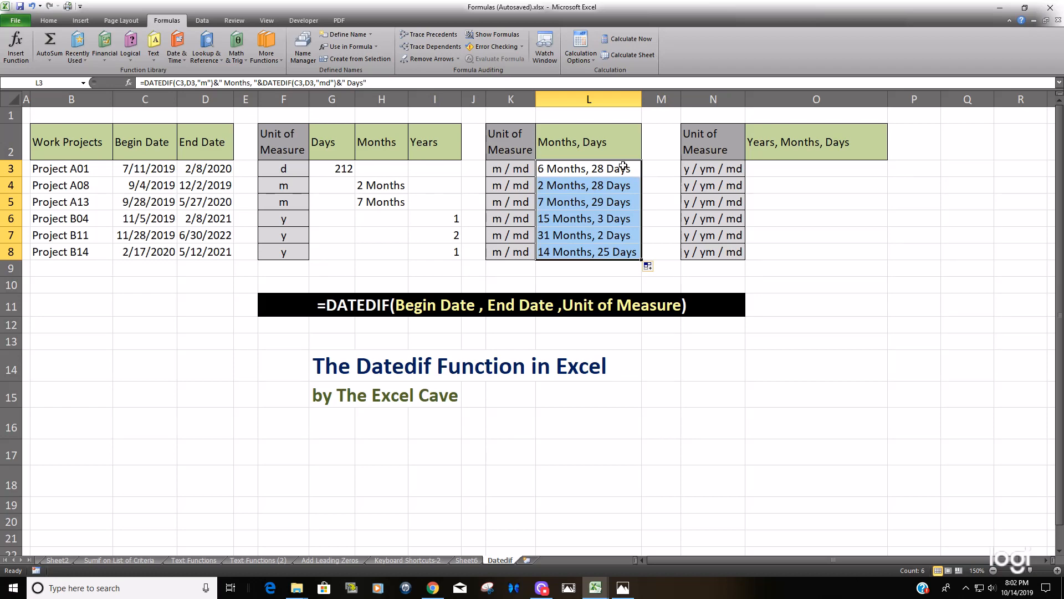
Copy the formula text from L3 into O3 under Years, Months, Days, keeping a single equals sign.
click(781, 168)
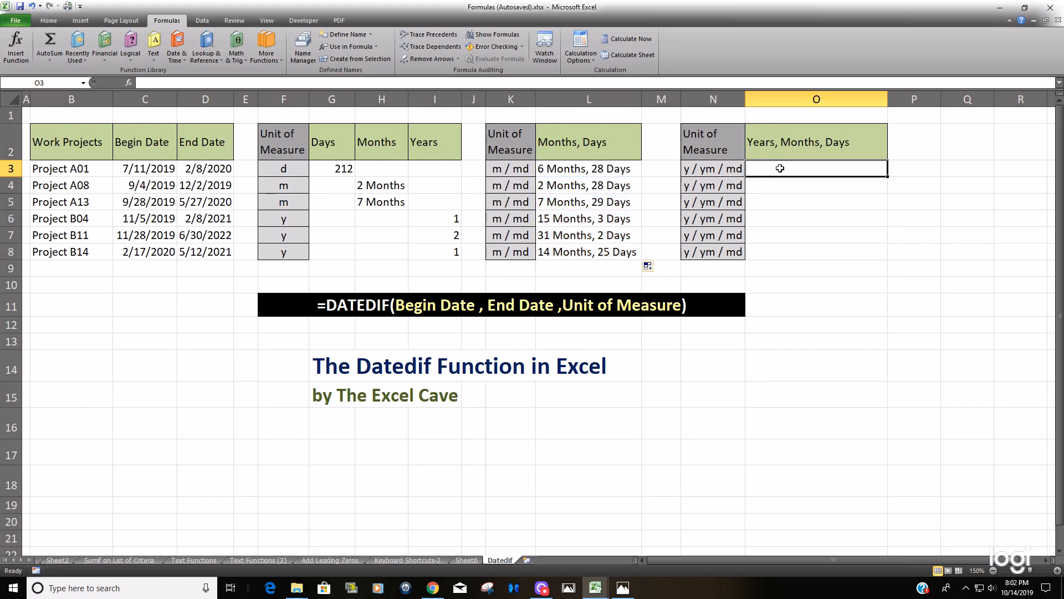
click(588, 168)
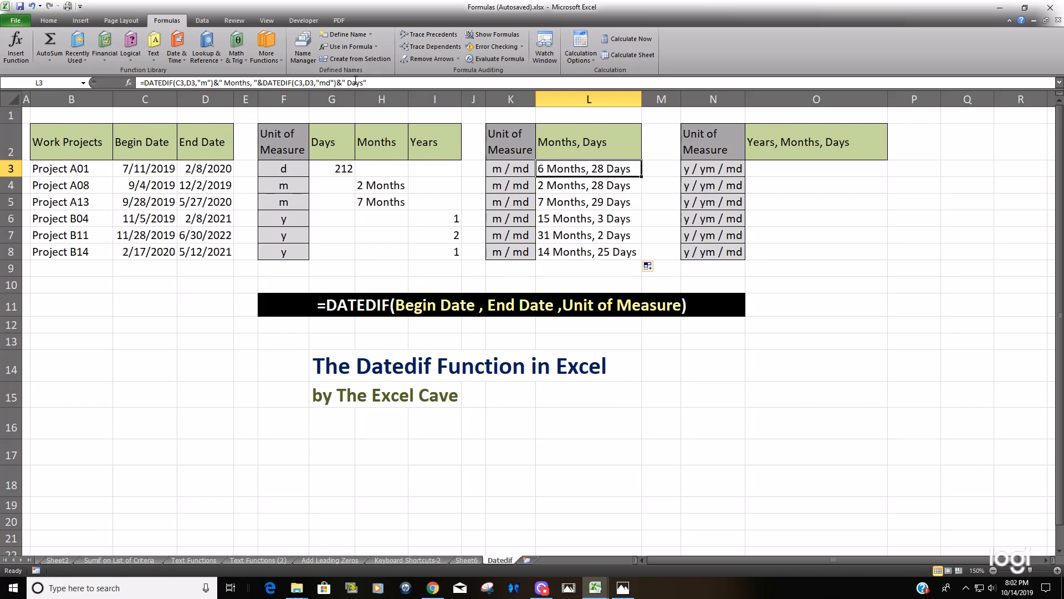
drag(367, 83, 136, 82)
key(Return)
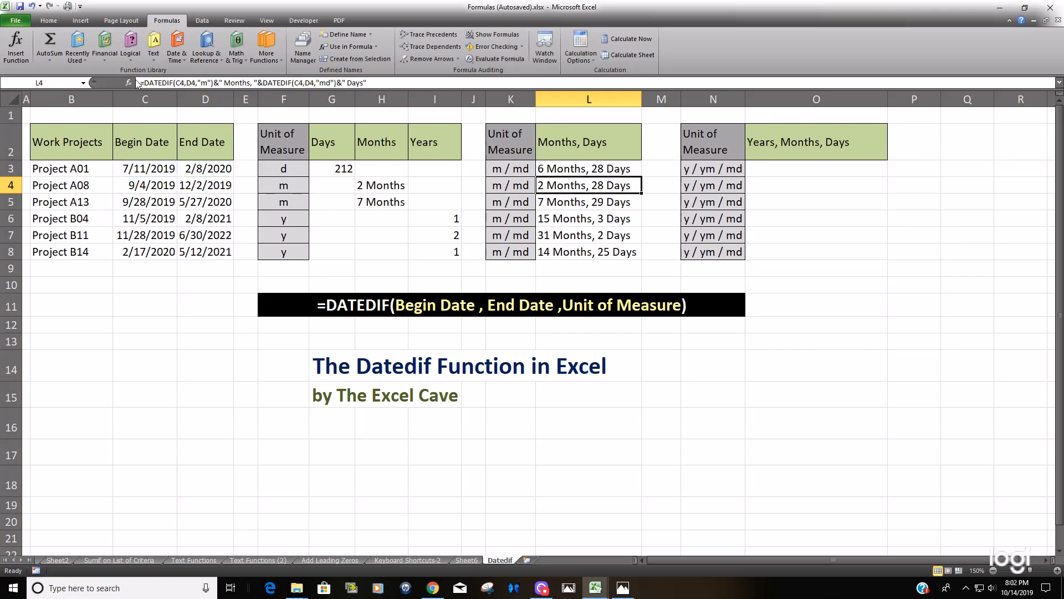
click(826, 167)
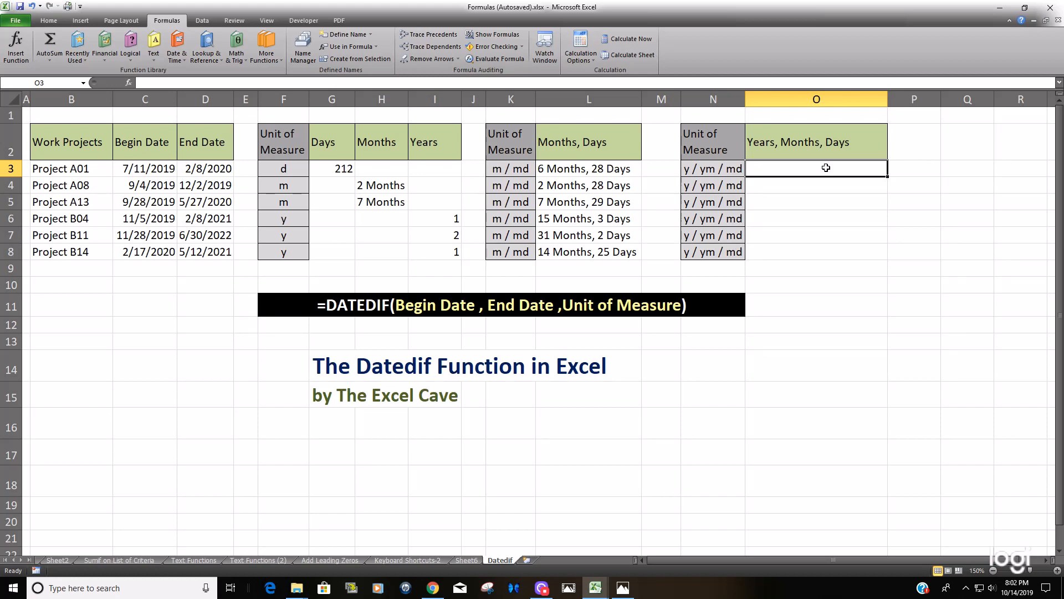
text(=)
key(ctrl+v)
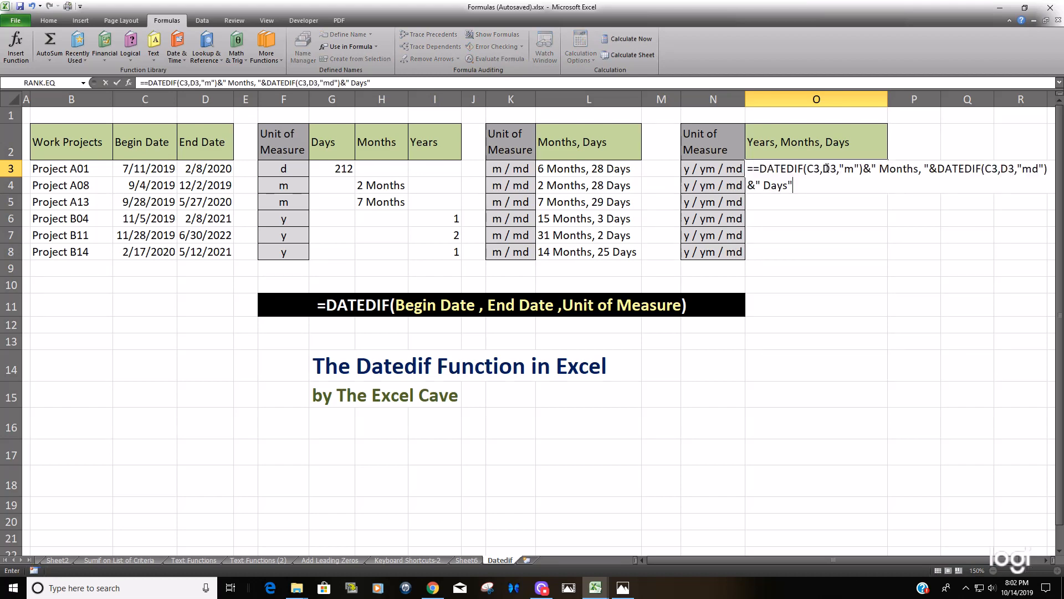
click(759, 168)
key(BackSpace)
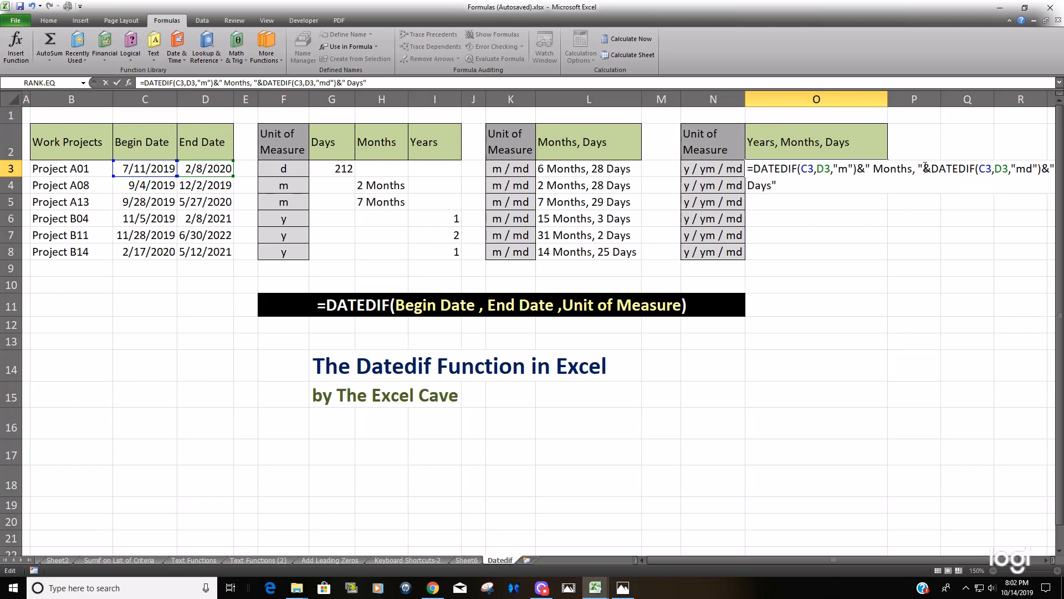
Duplicate the months part at the start of the O3 formula and change the first copy to DATEDIF(C3,D3,"y")&" Years, "&.
drag(928, 168, 753, 169)
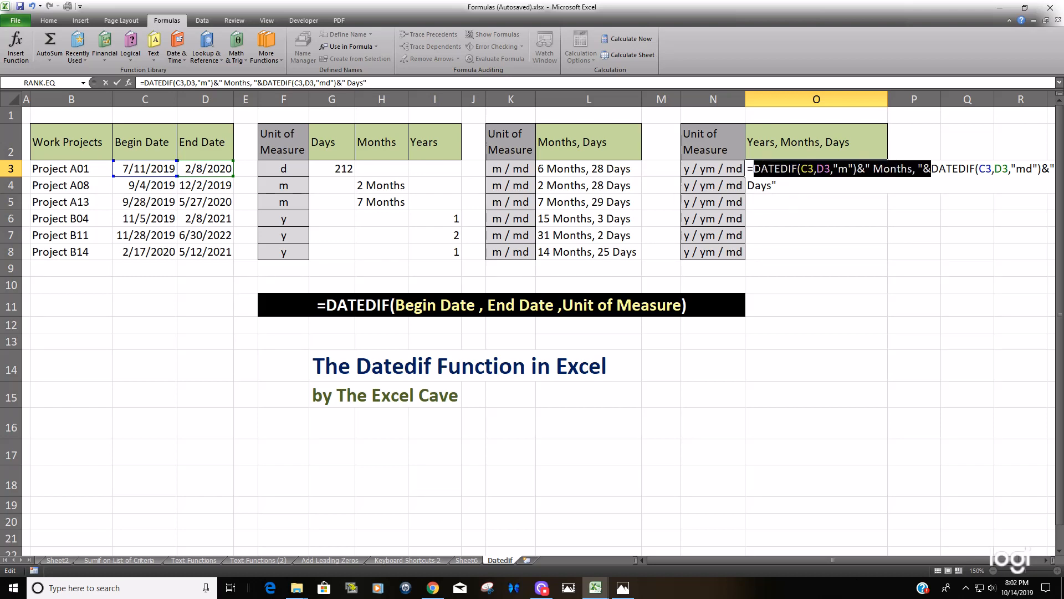
click(758, 170)
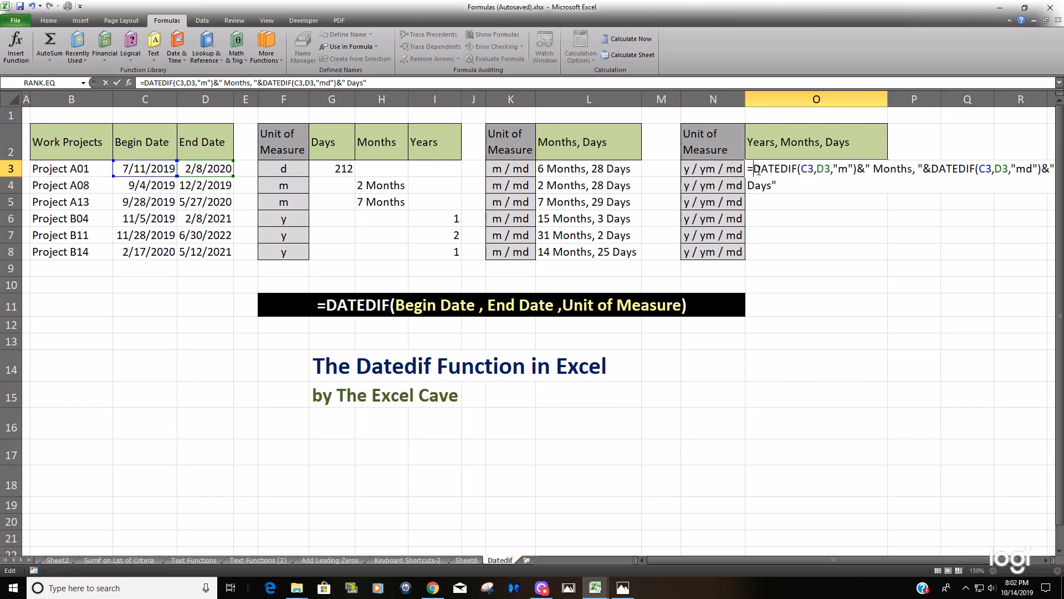
key(ctrl+v)
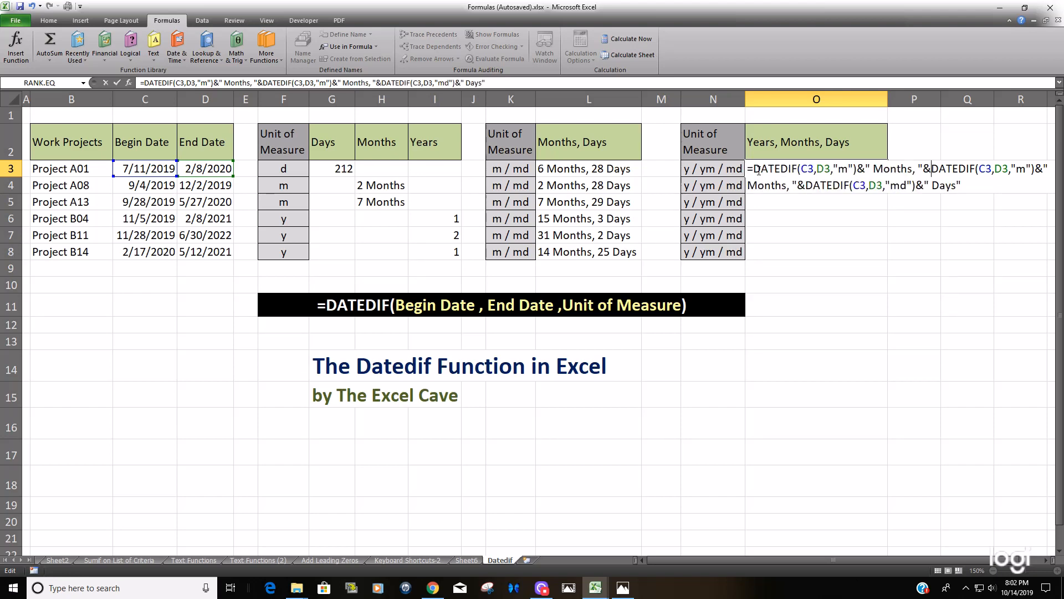
click(842, 169)
key(BackSpace)
text(y)
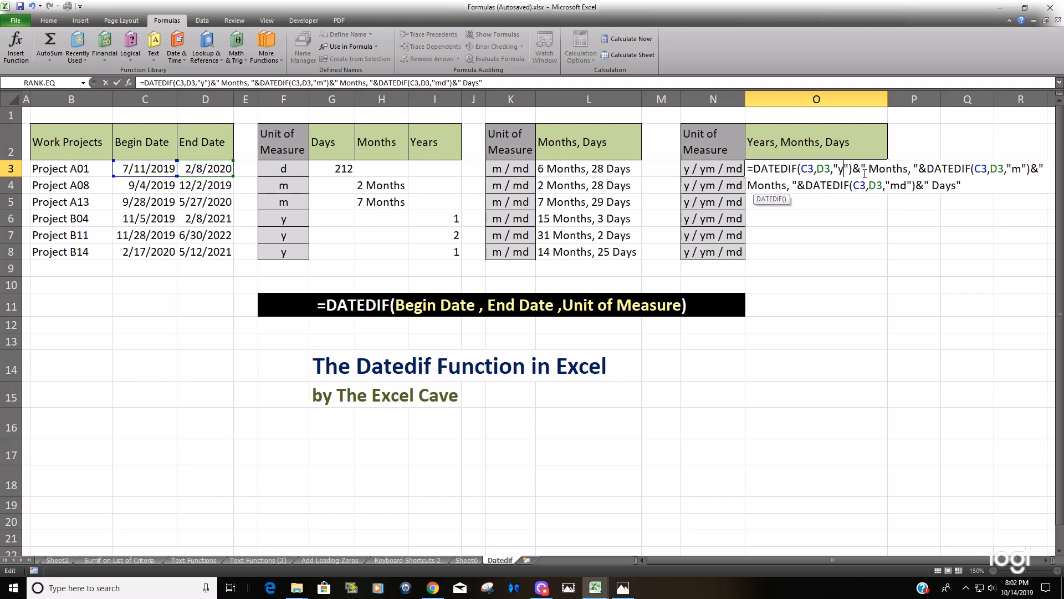
double_click(893, 168)
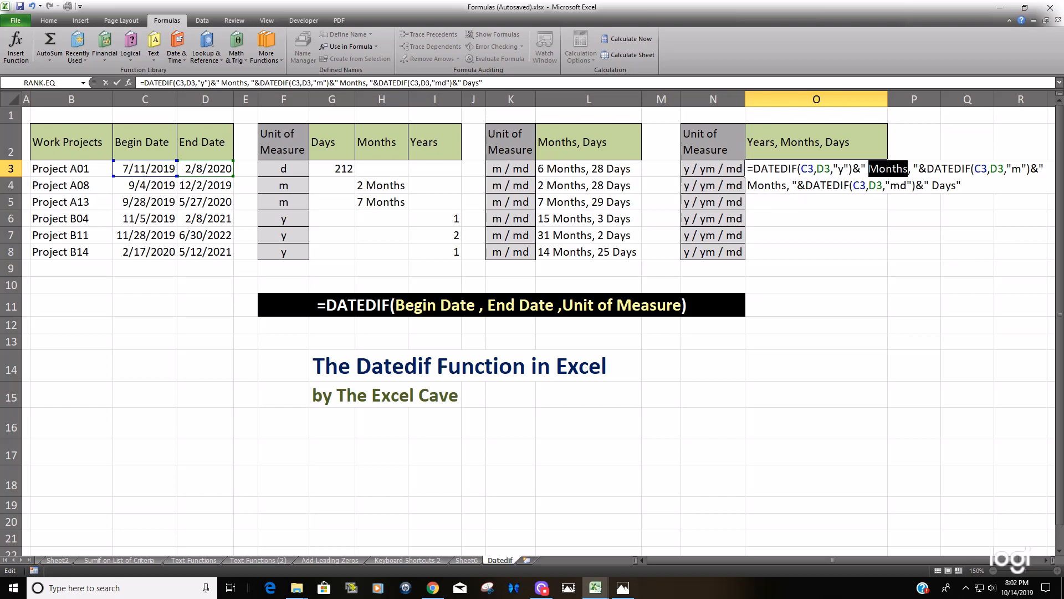
text(Years)
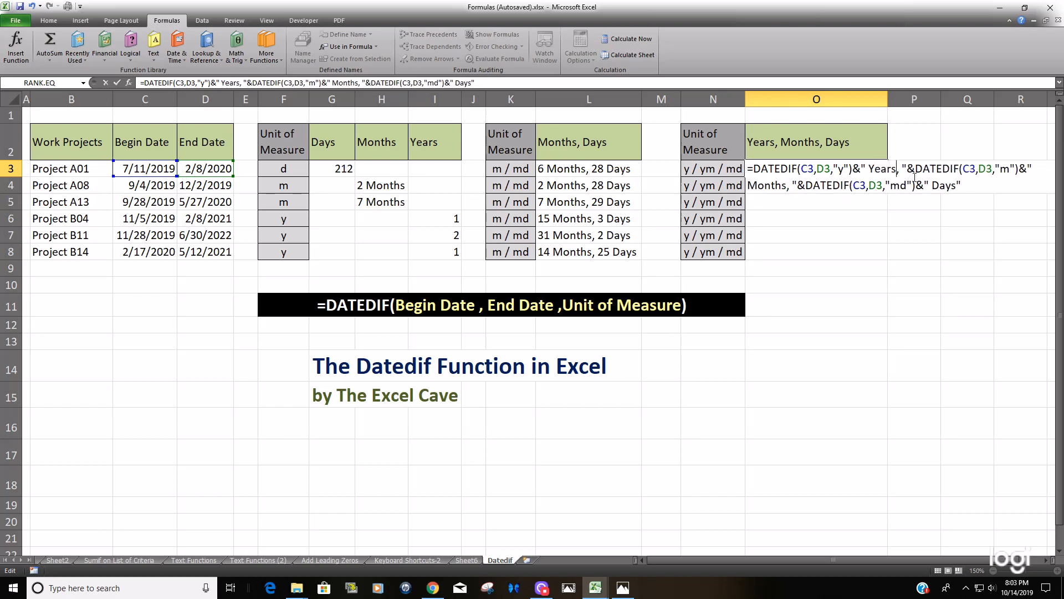
Change the months unit in the O3 formula to "ym" and fill the formula down to O8.
click(1002, 168)
text(y)
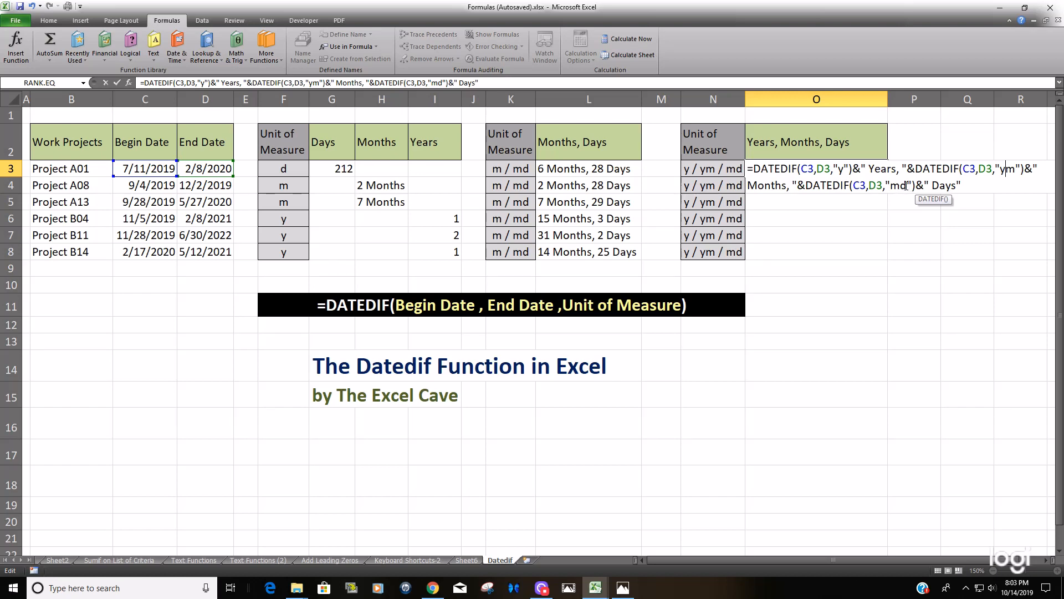
click(970, 185)
key(ctrl+Return)
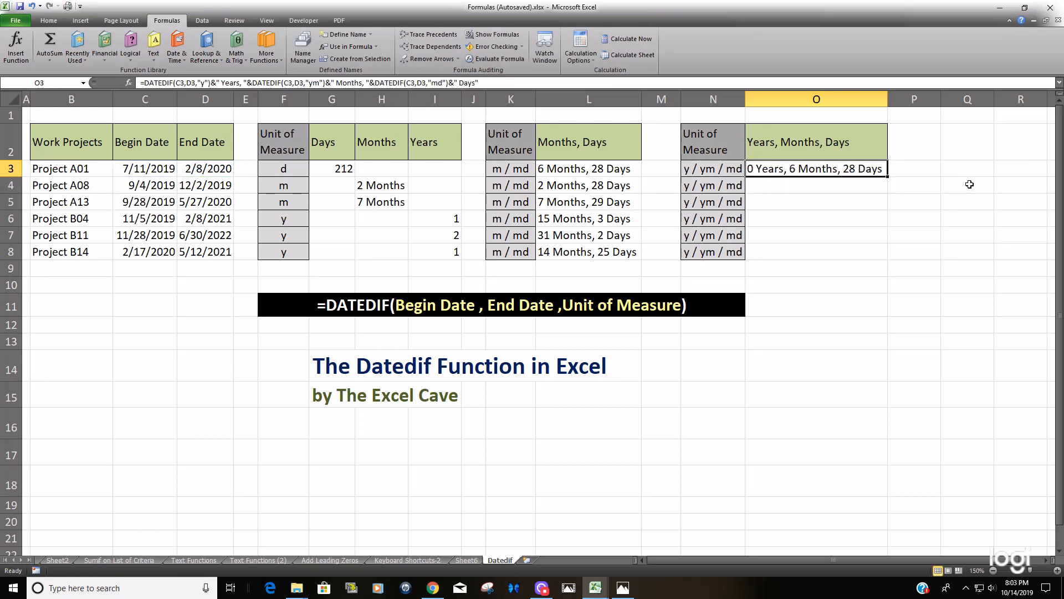
double_click(887, 176)
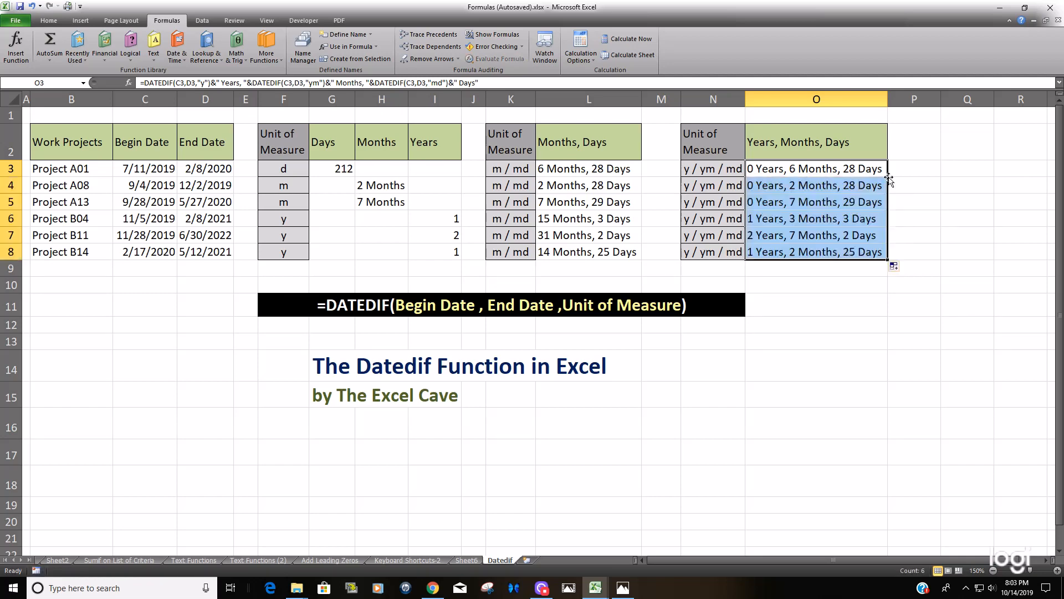
click(774, 223)
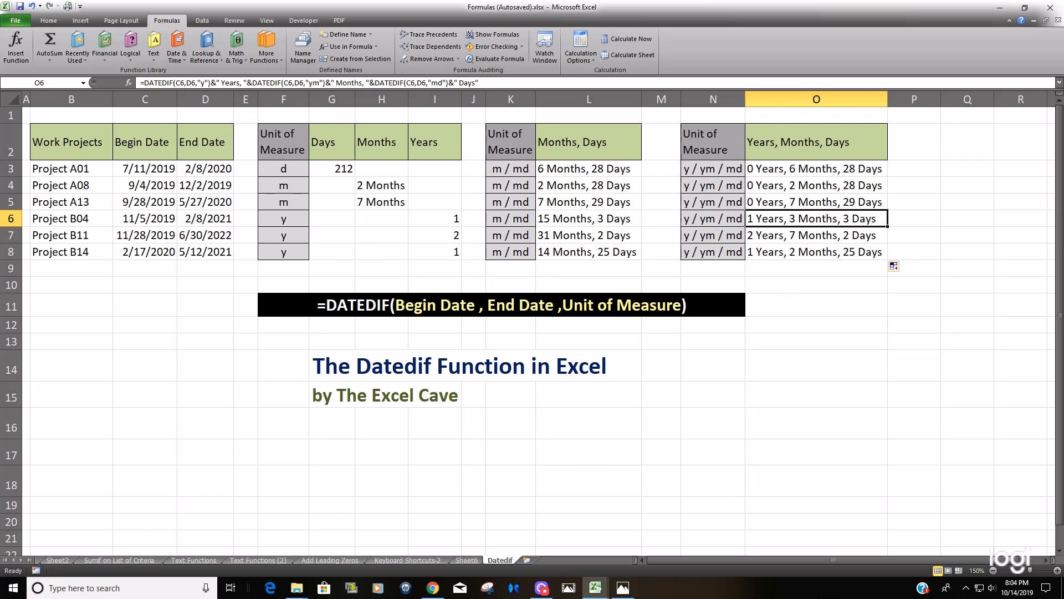
key(alt+Tab)
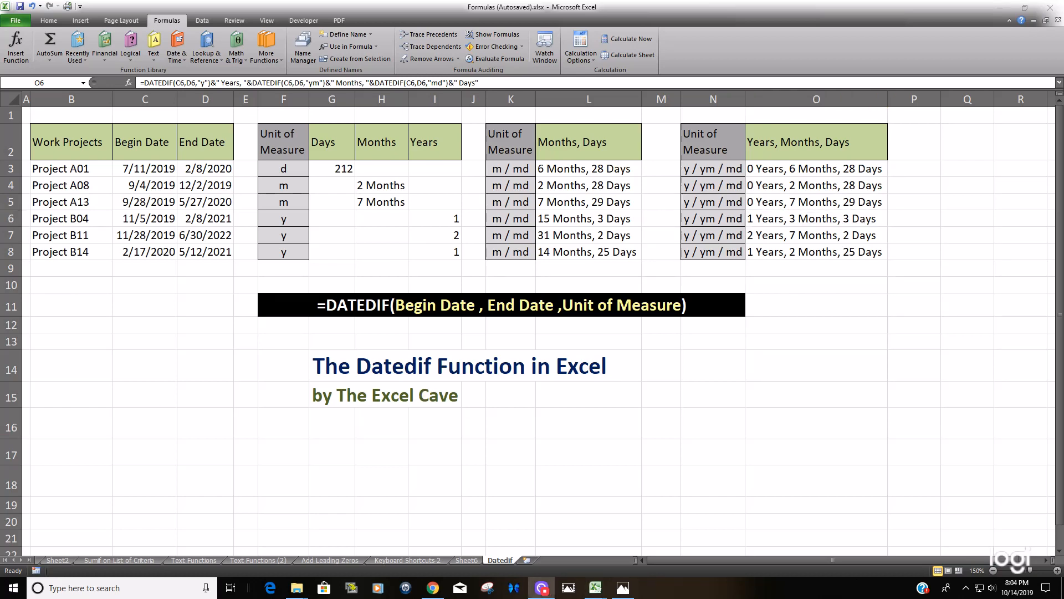